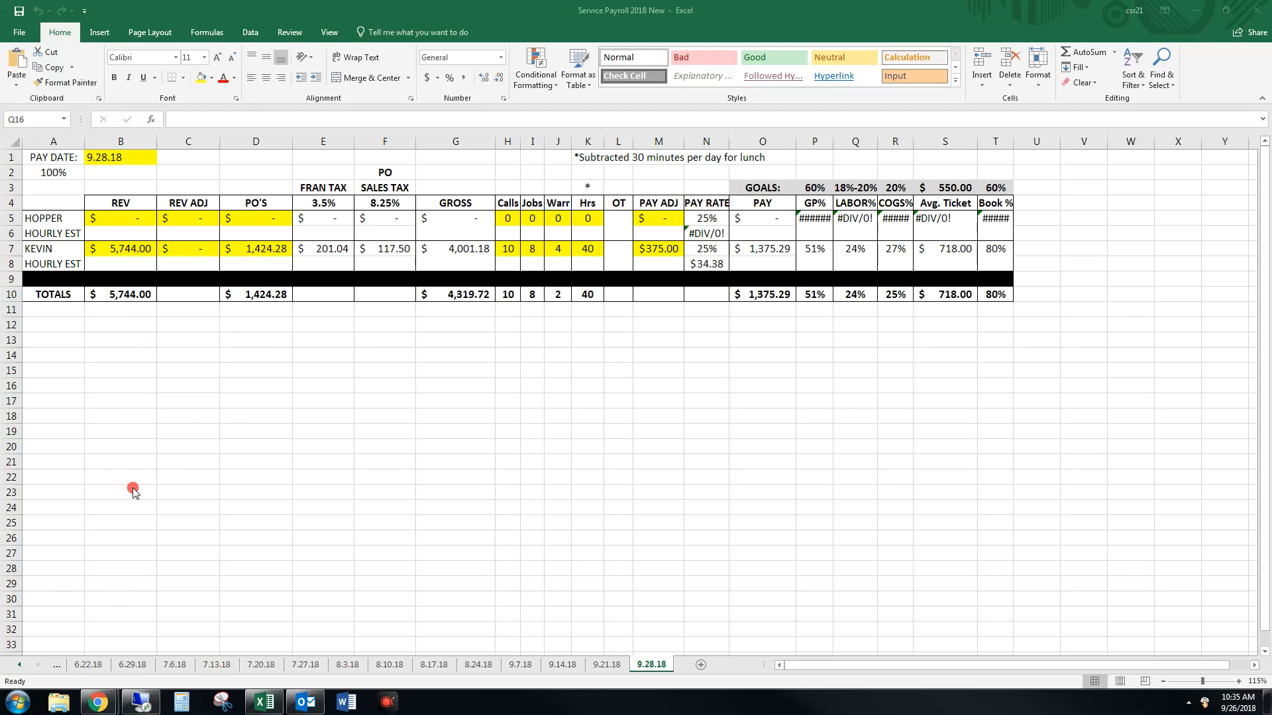
Step: Enter a revenue adjustment of 250 for the technician in row 7
left_click(117, 249)
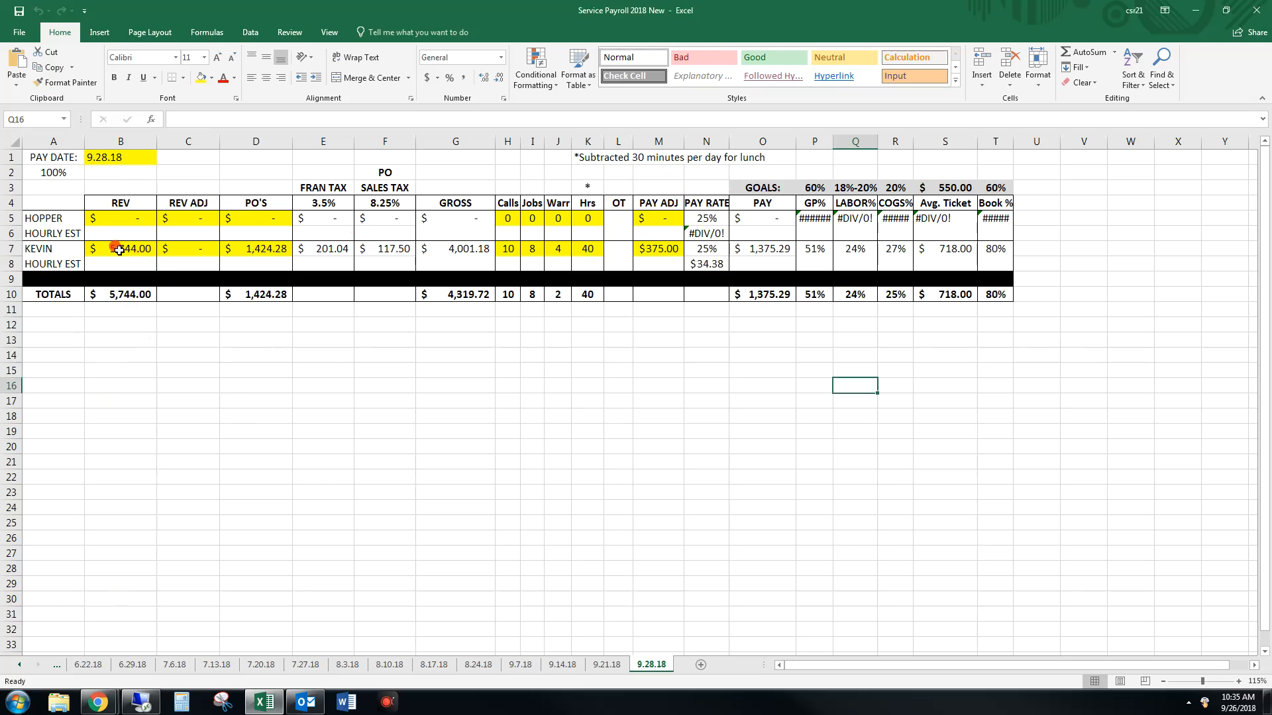
left_click(120, 250)
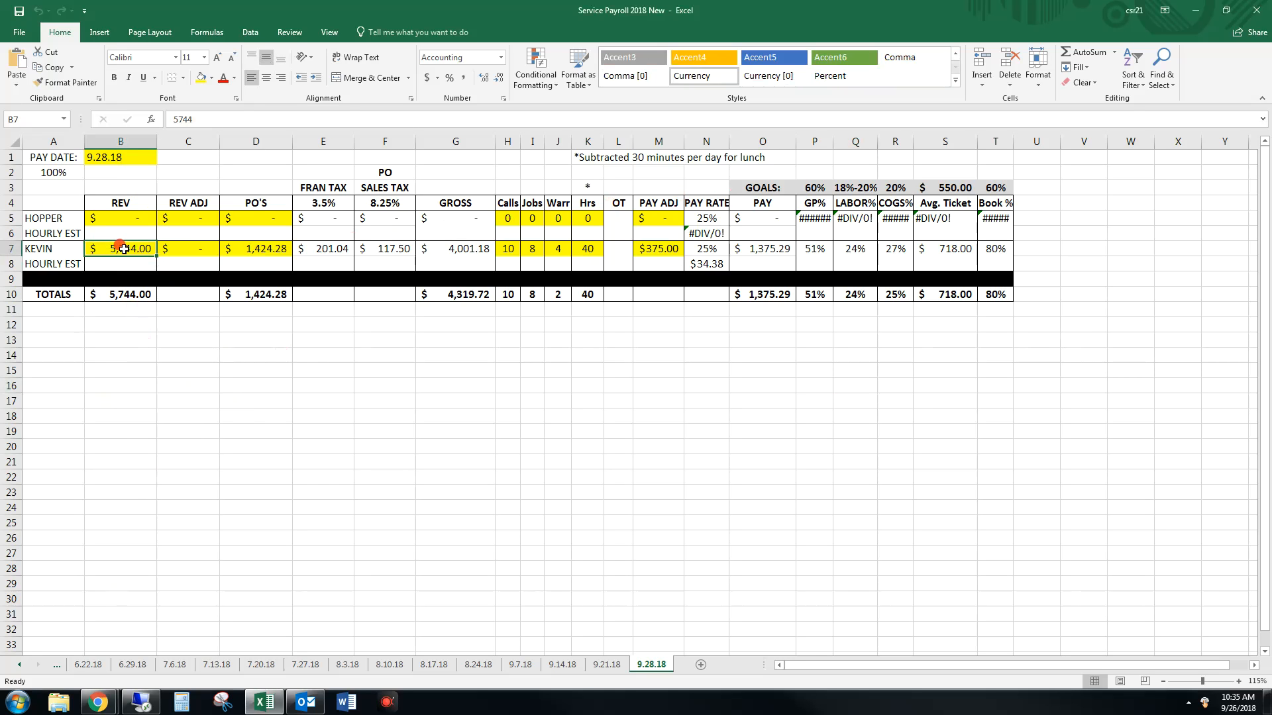
left_click(196, 250)
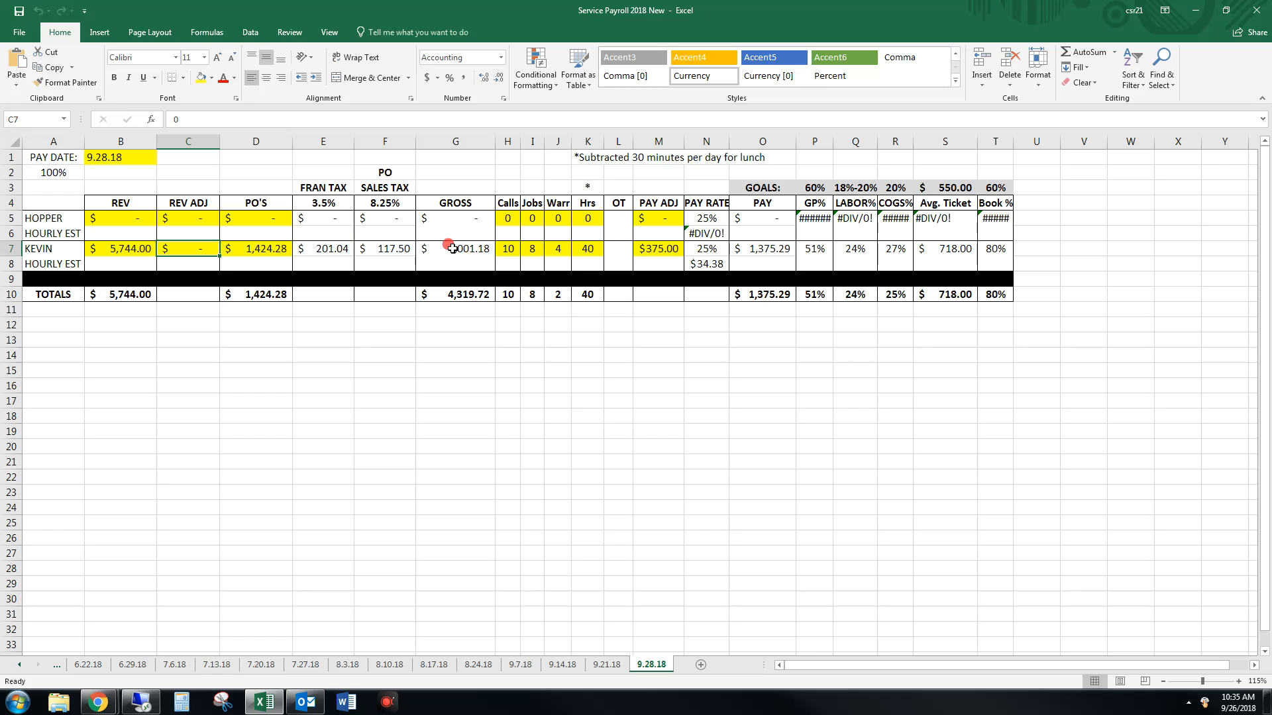
left_click(124, 249)
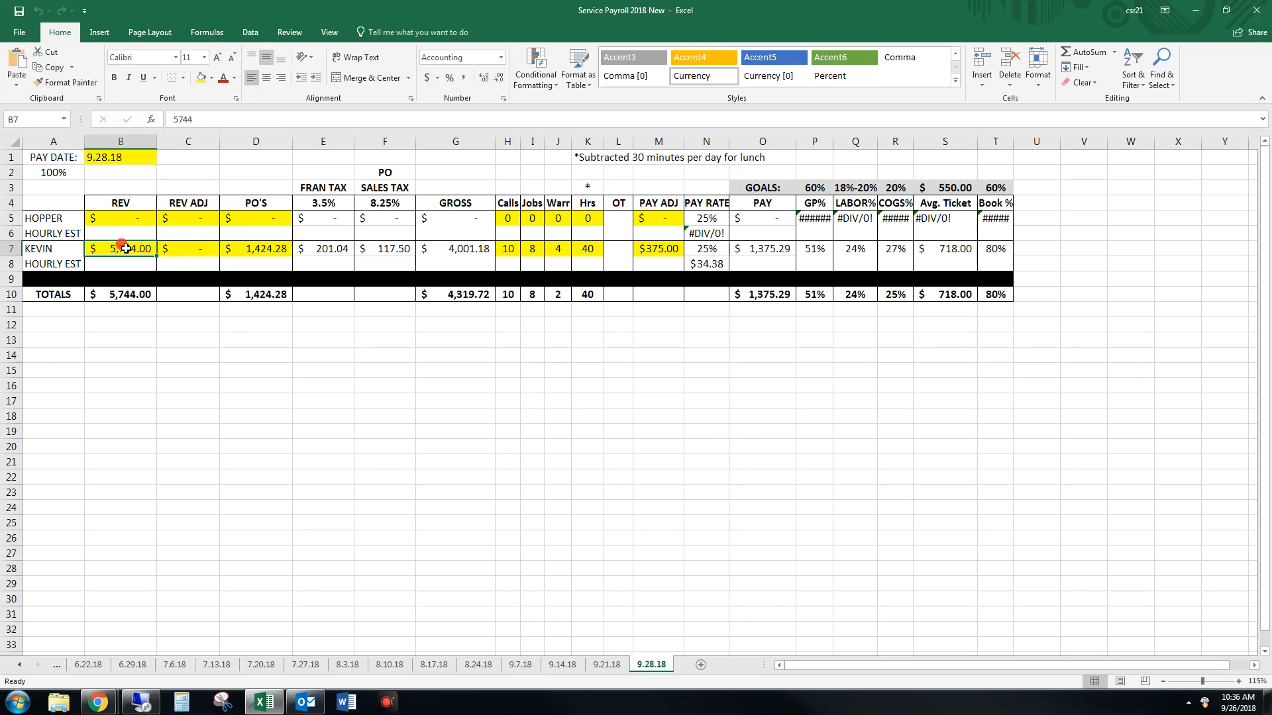
left_click(192, 250)
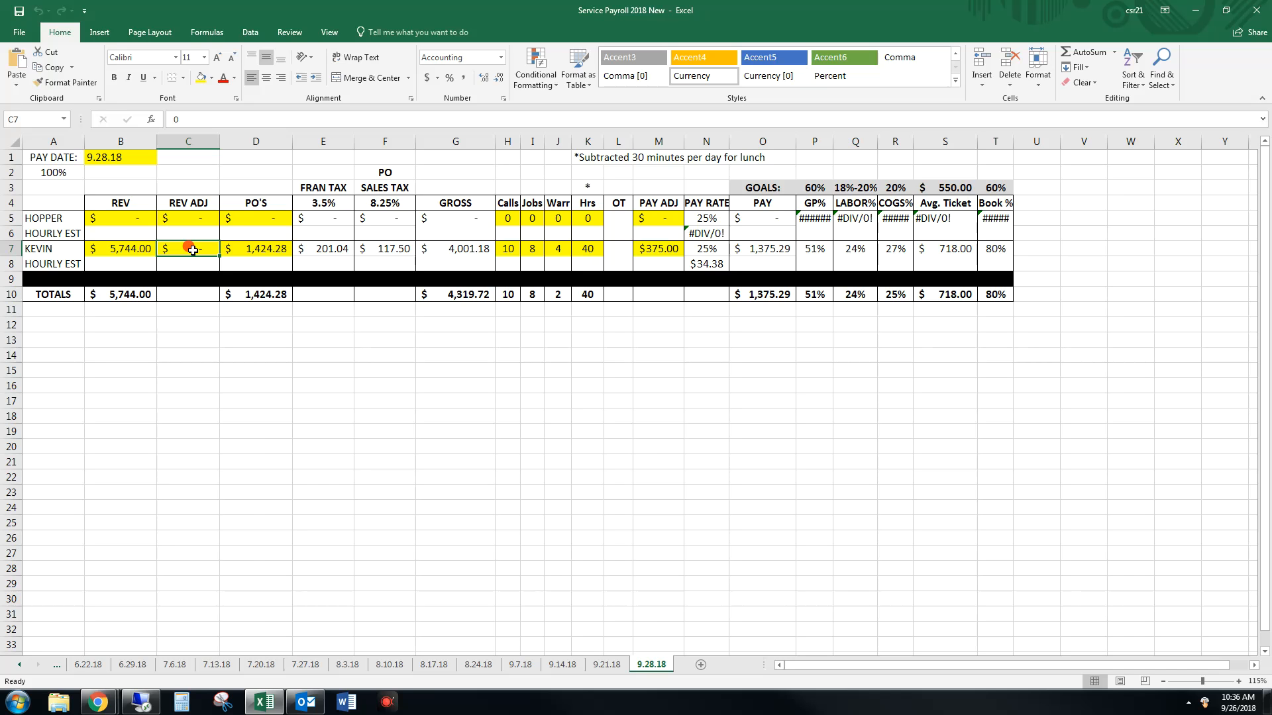
type("250")
key("Tab")
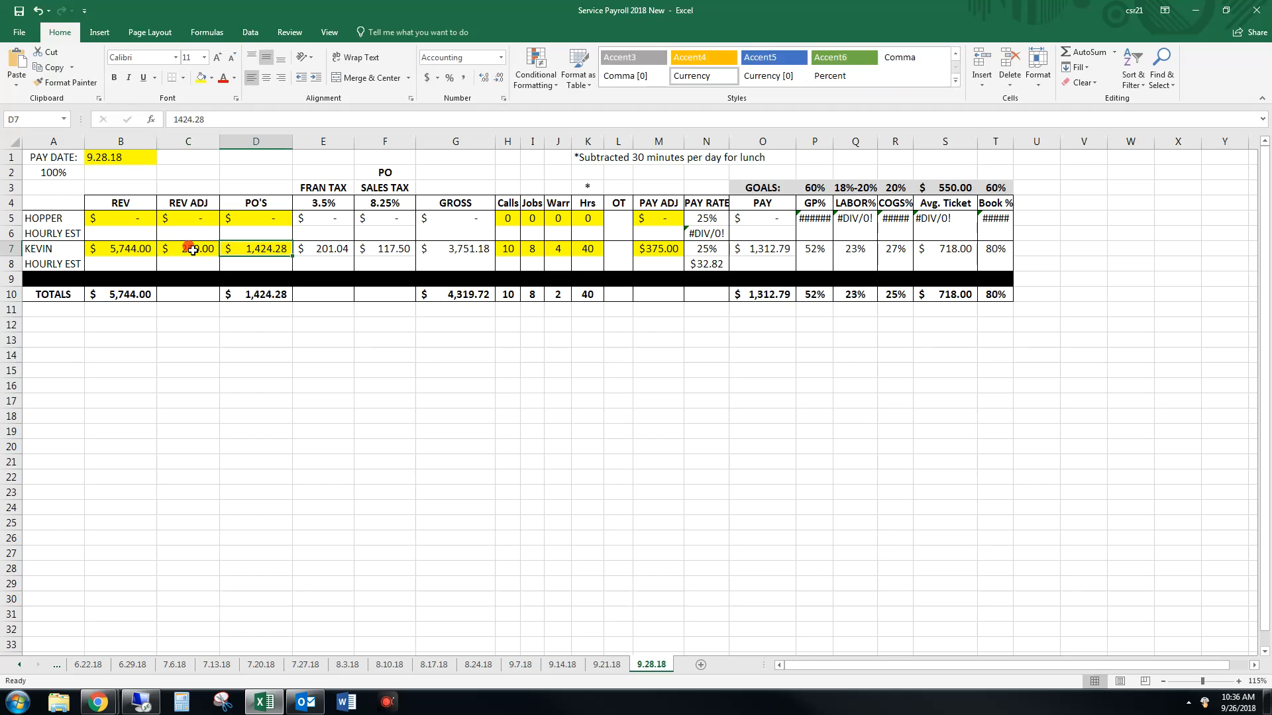
left_click(192, 250)
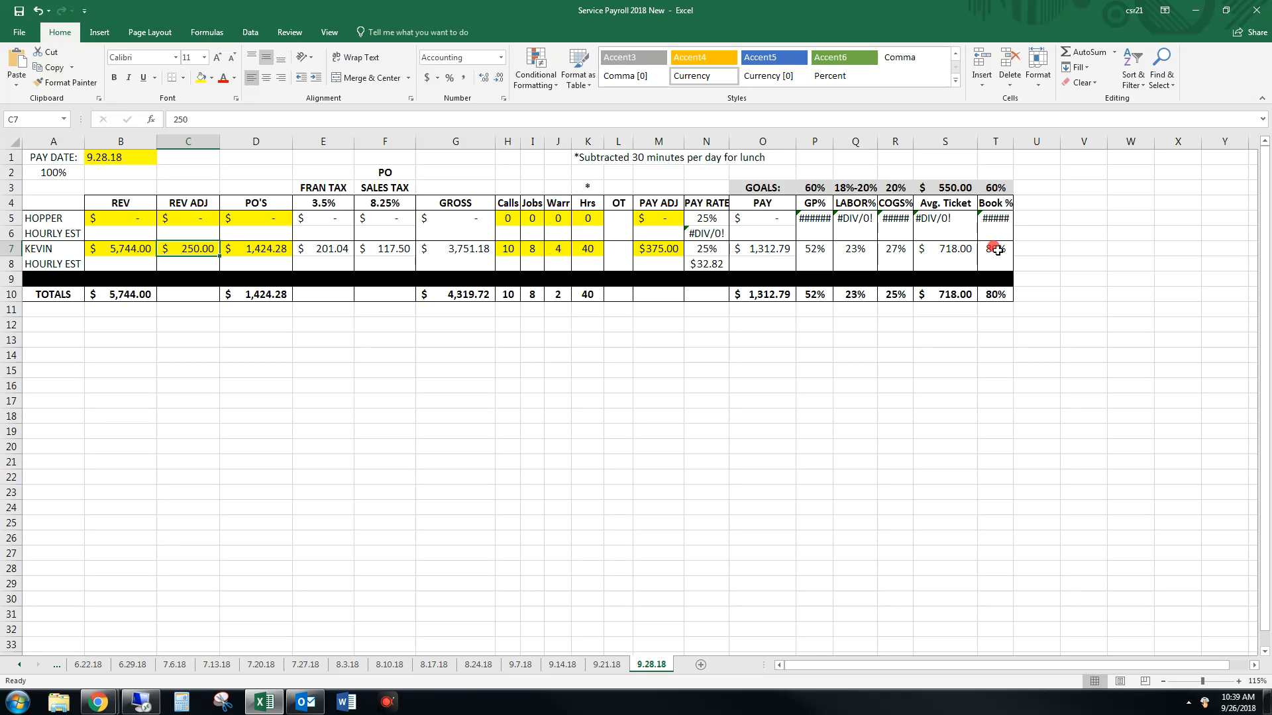
Step: Set the row 7 technician's calls to 15 and jobs to 8
left_click(508, 248)
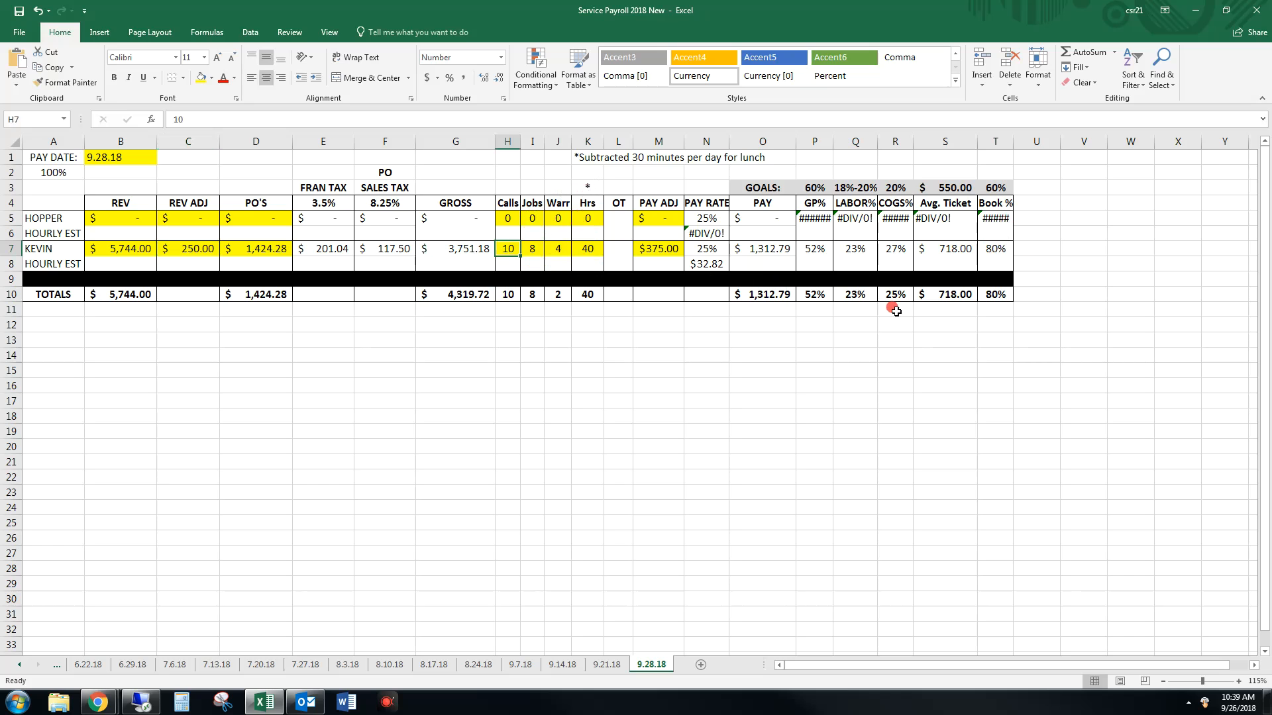
type("12")
key("ctrl+Return")
type("15")
key("Tab")
type("8")
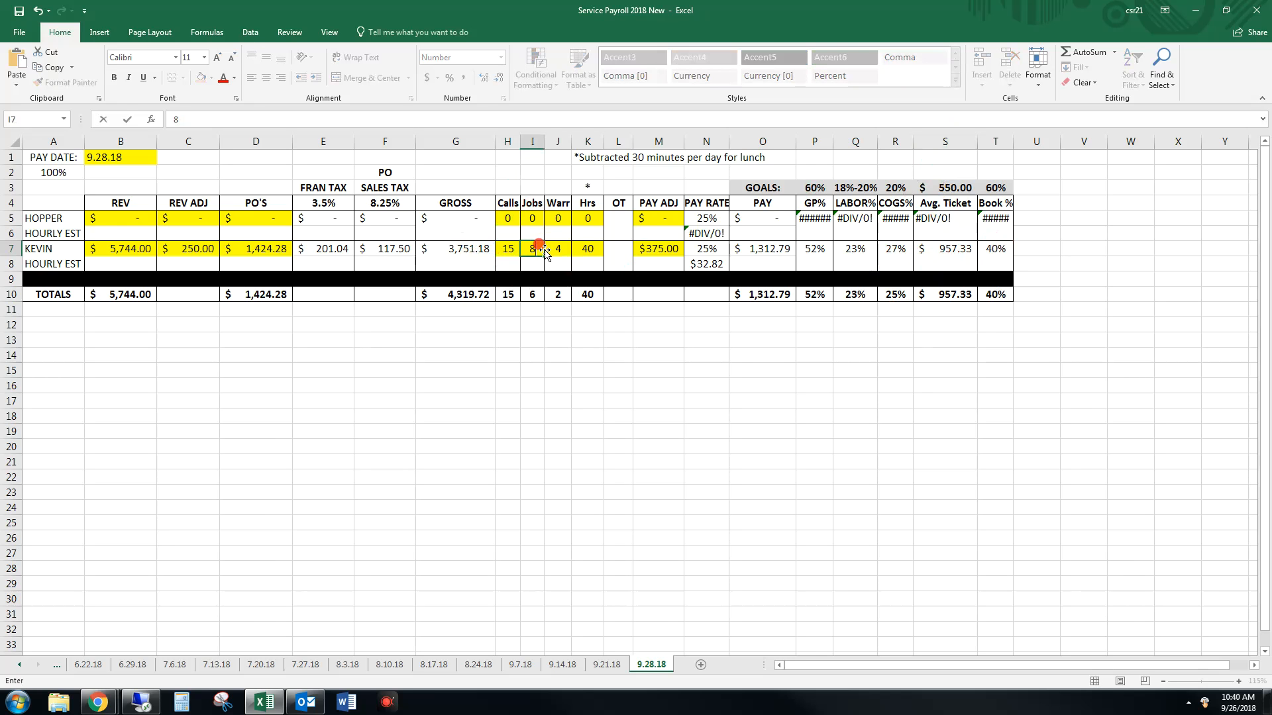
key("ctrl+Return")
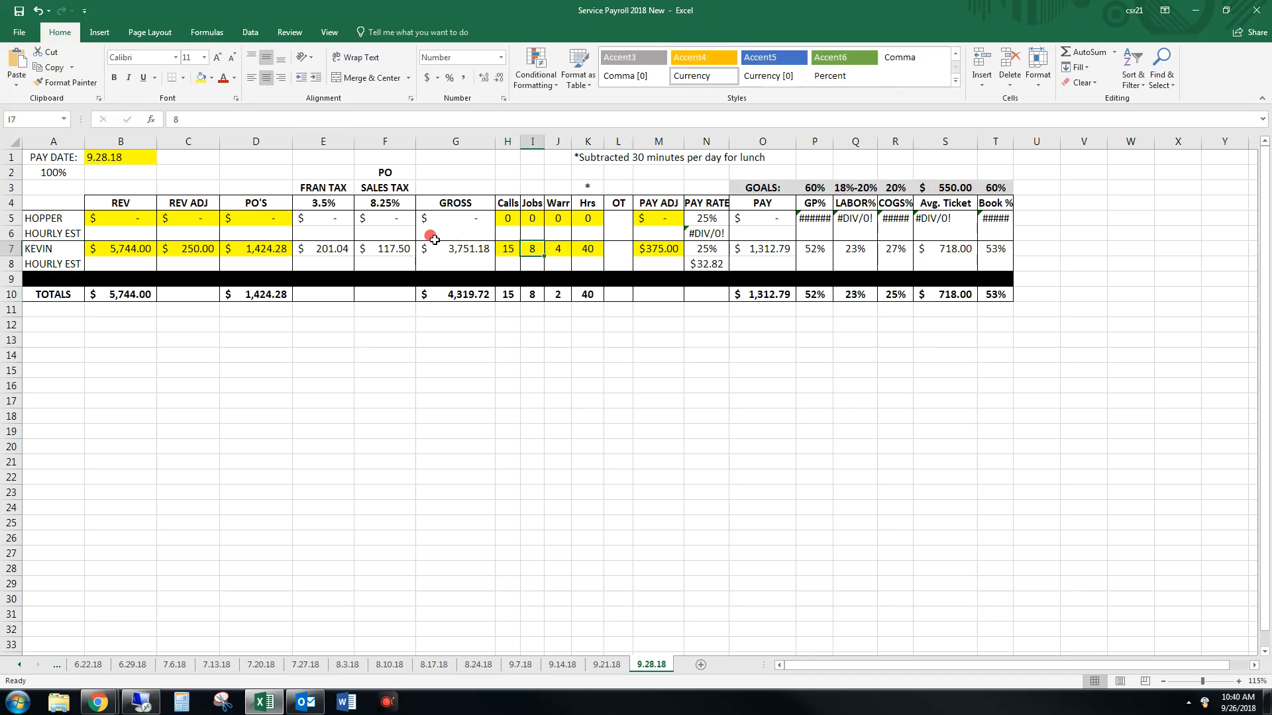
Step: Set the row 7 technician's calls back to 10
left_click(510, 247)
type("10")
key("Tab")
Step: Try 32 hours for the technician in row 7 and undo the change
left_click(583, 248)
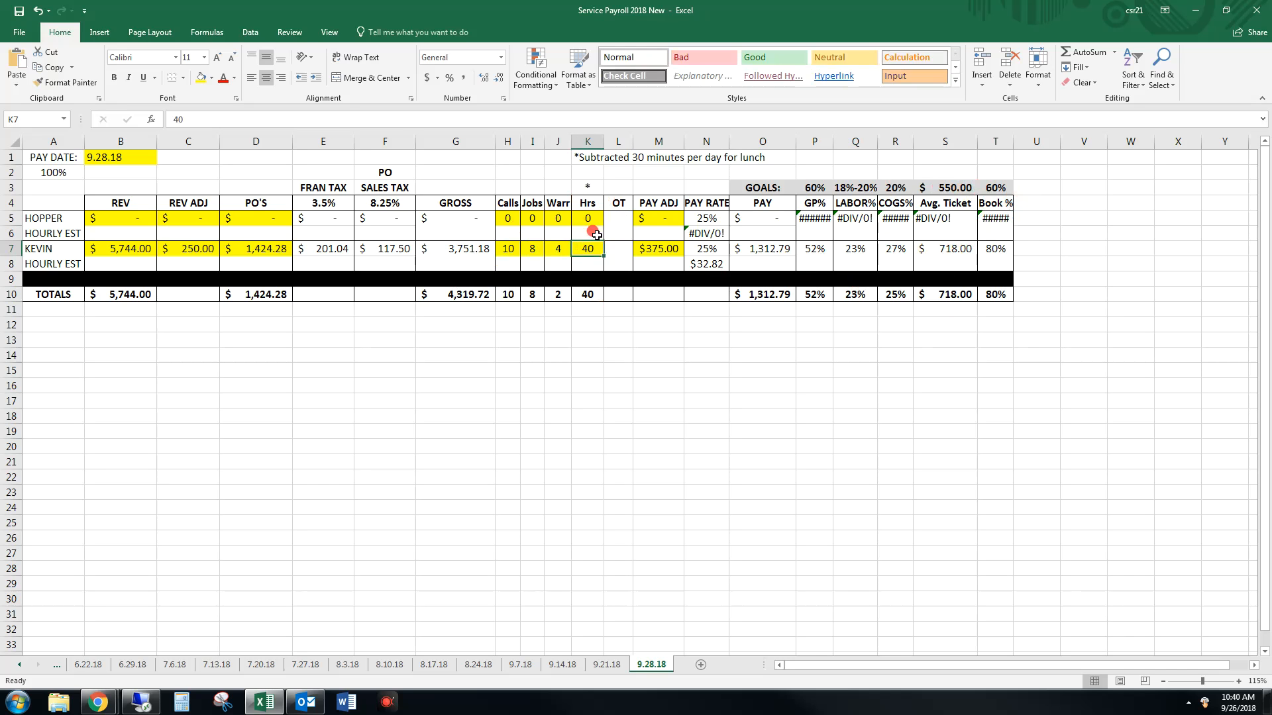
left_click(702, 248)
left_click(475, 247)
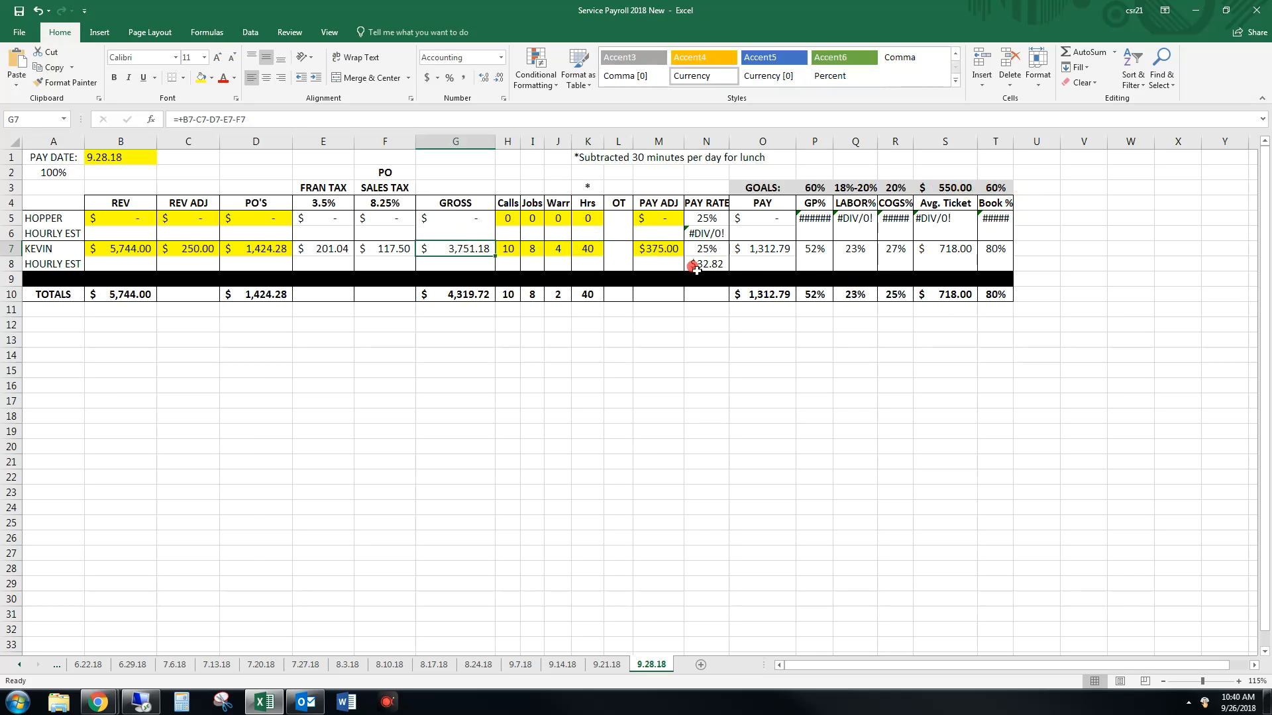
left_click(712, 247)
left_click(772, 249)
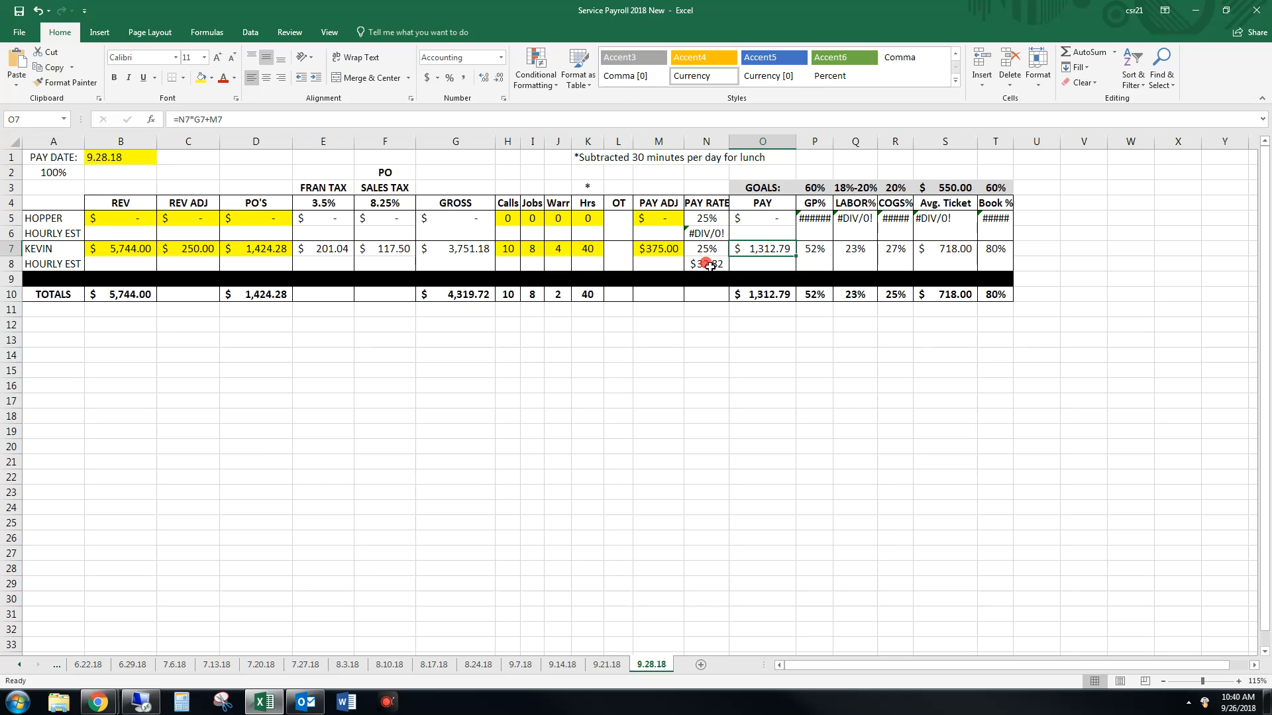
left_click(593, 246)
type("32")
key("ctrl+Return")
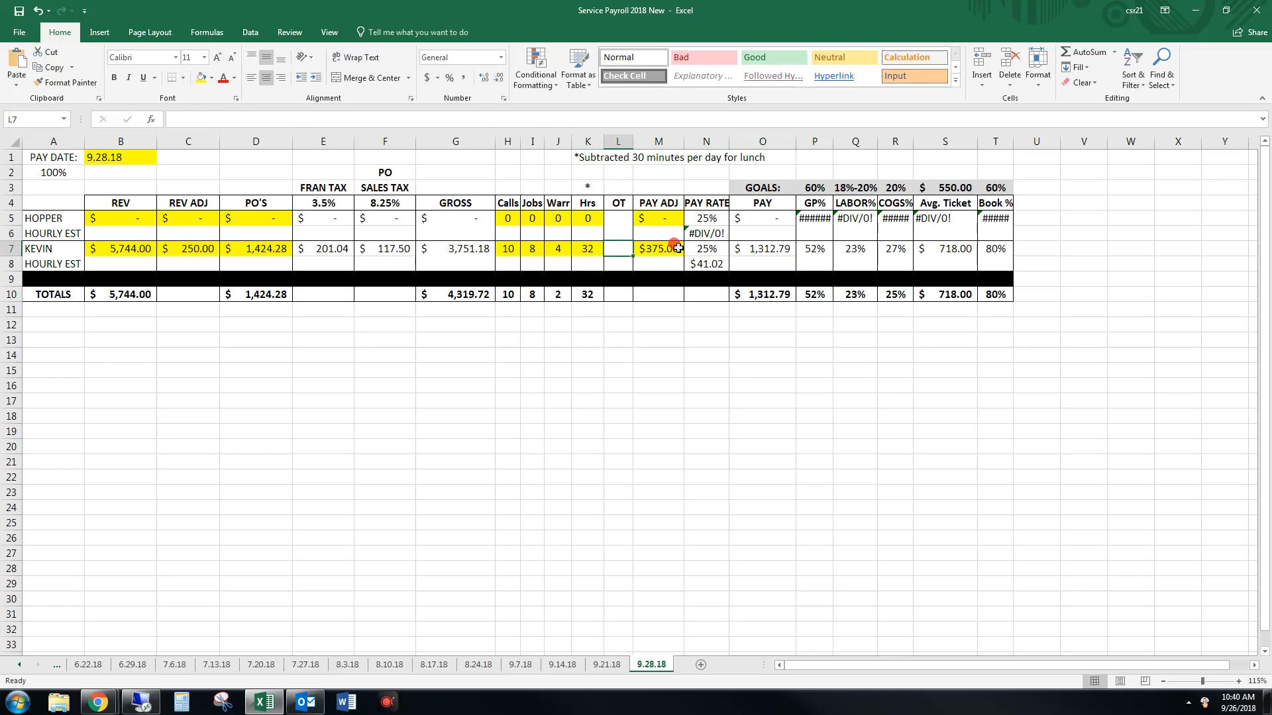
key("ctrl+z")
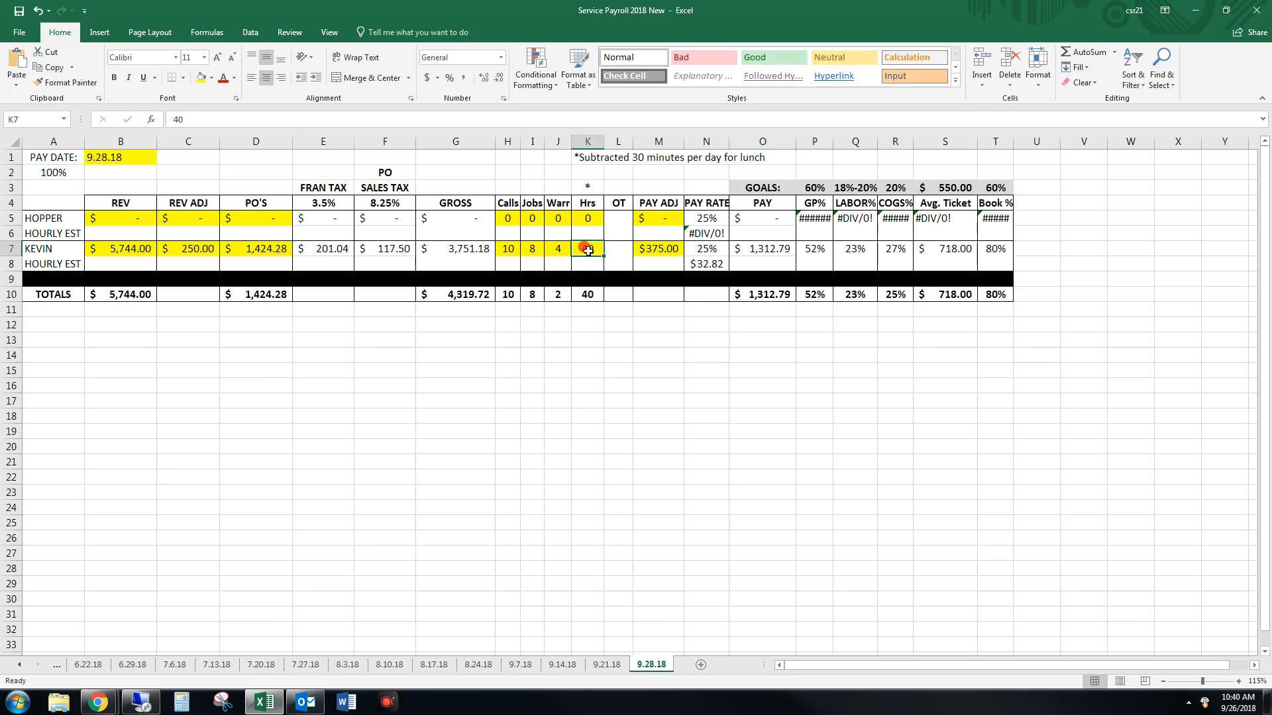
Step: Reset the revenue adjustment in row 7 to 0
left_click(666, 246)
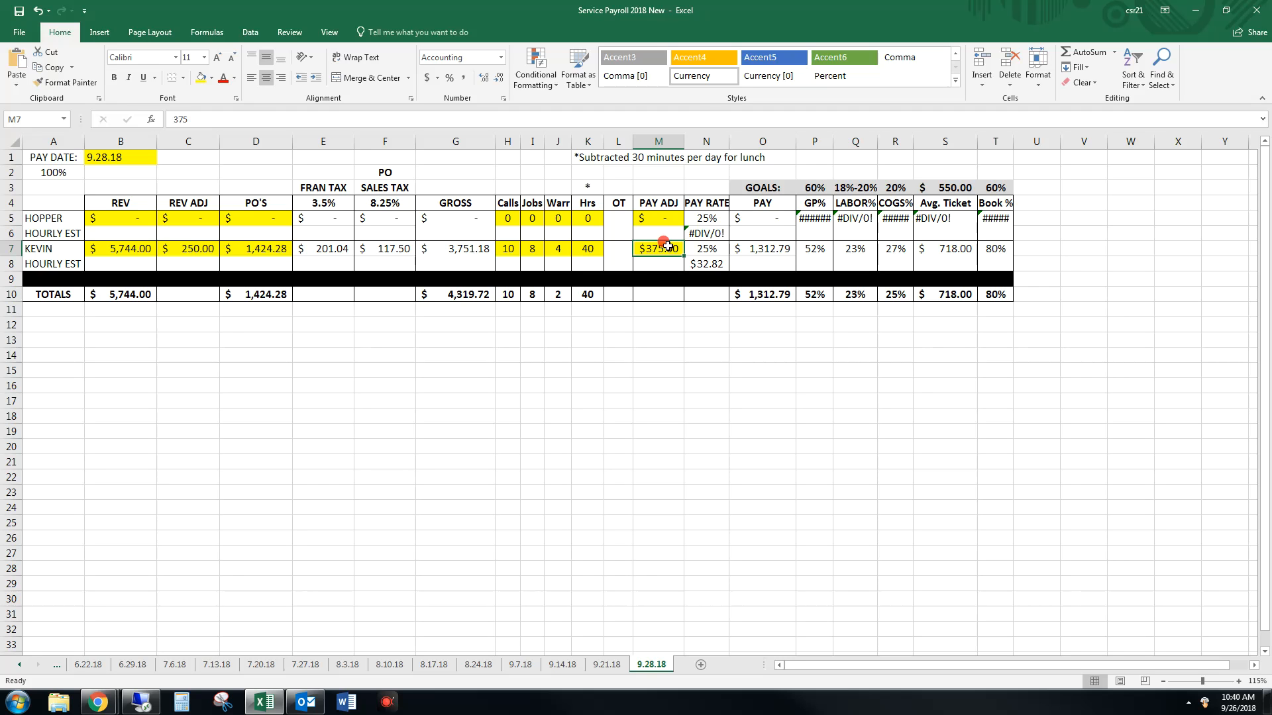
left_click(762, 249)
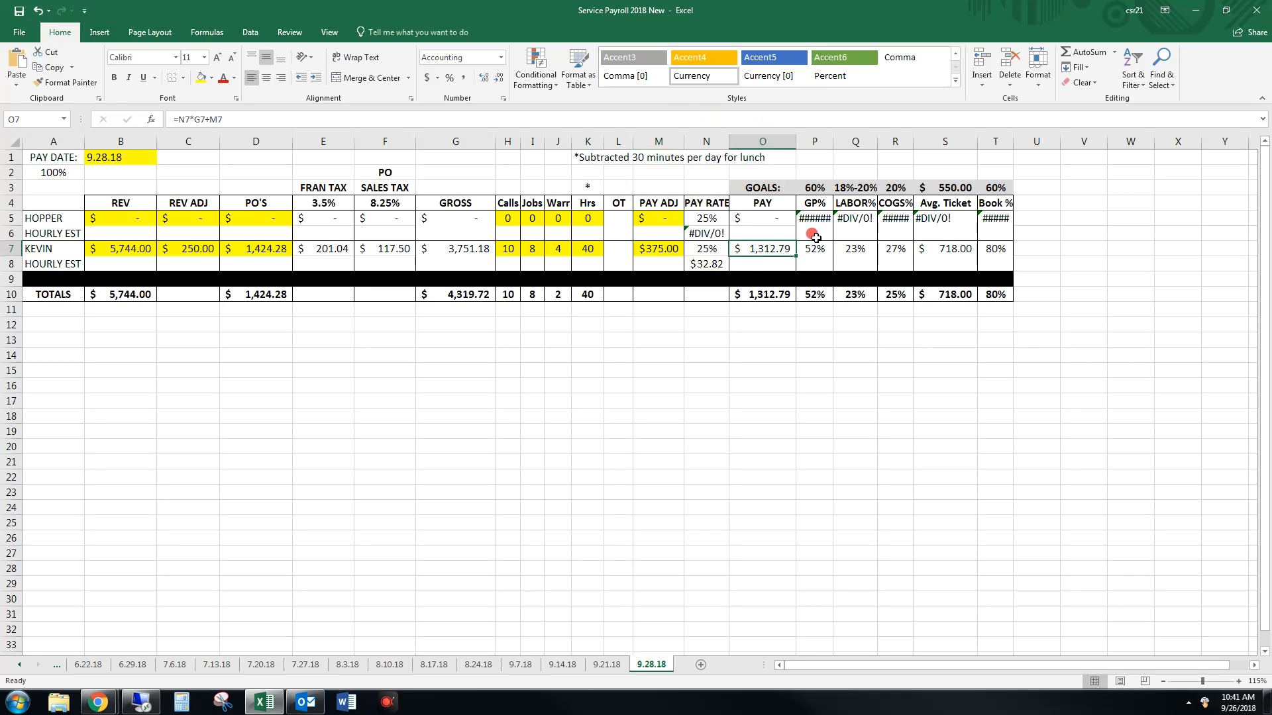
left_click(805, 189)
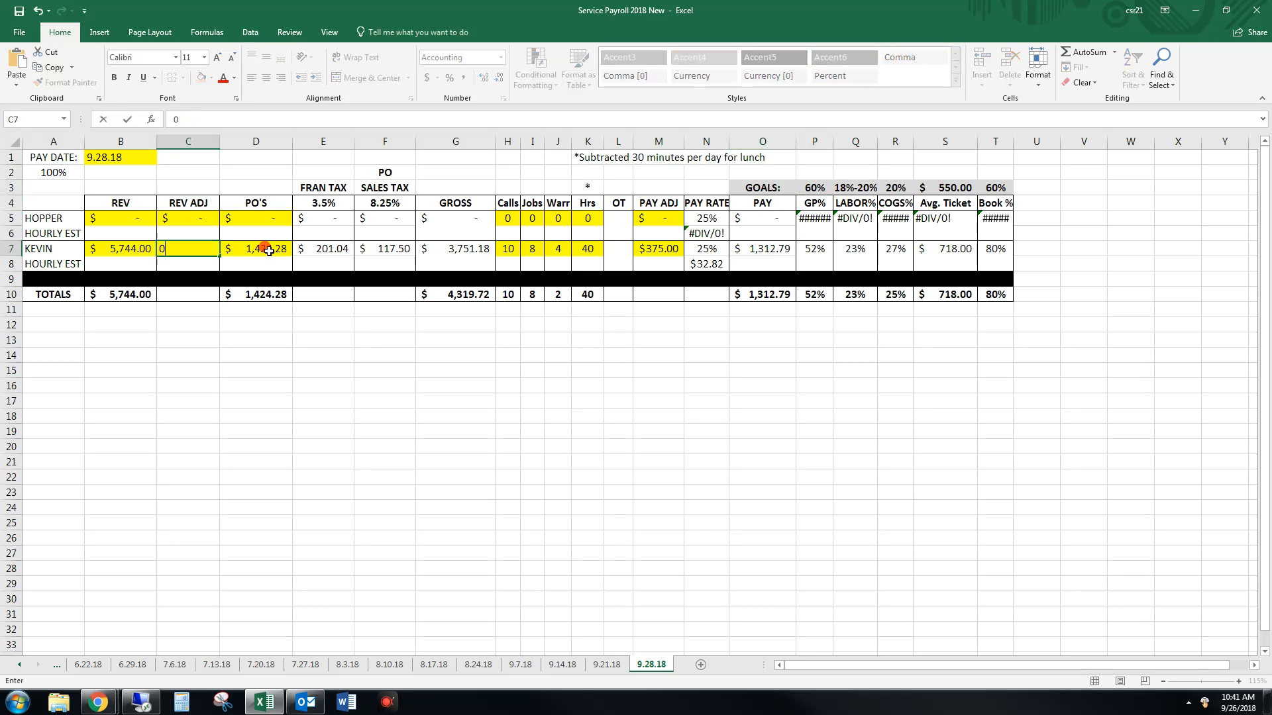
key("Delete")
left_click(234, 250)
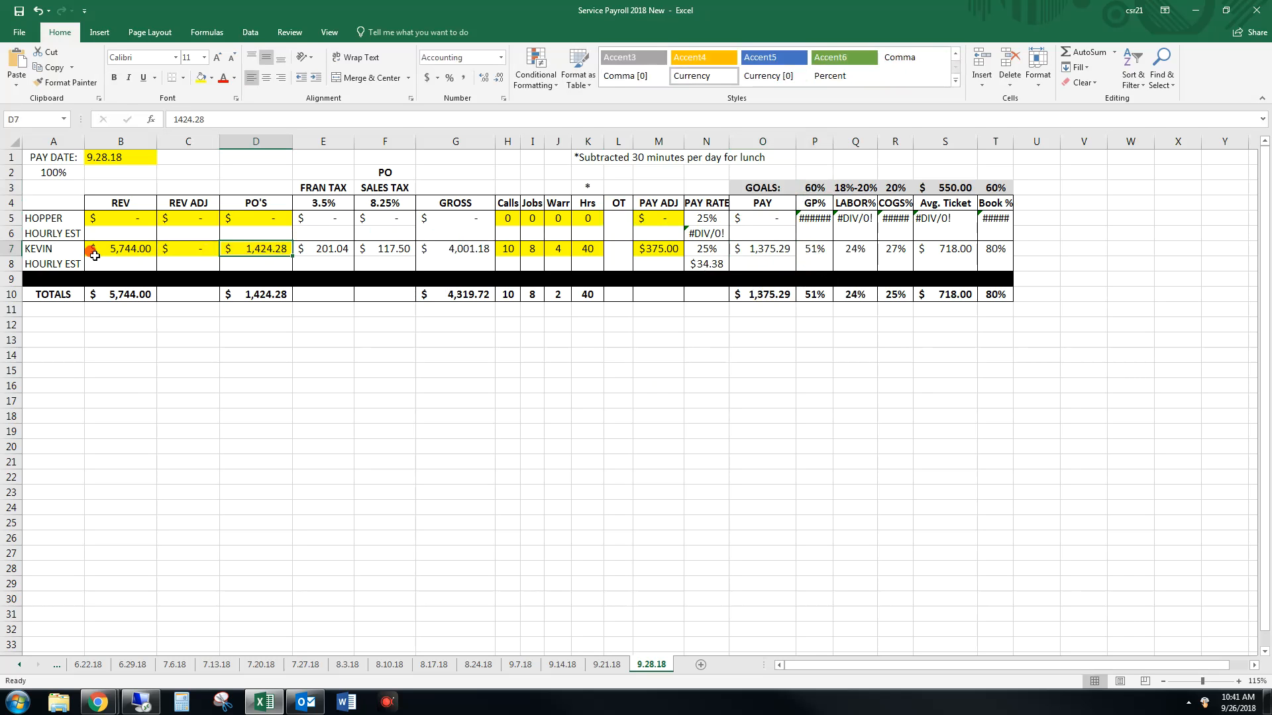
Step: Set the pay adjustment in row 7 to 0
left_click(654, 248)
type("0")
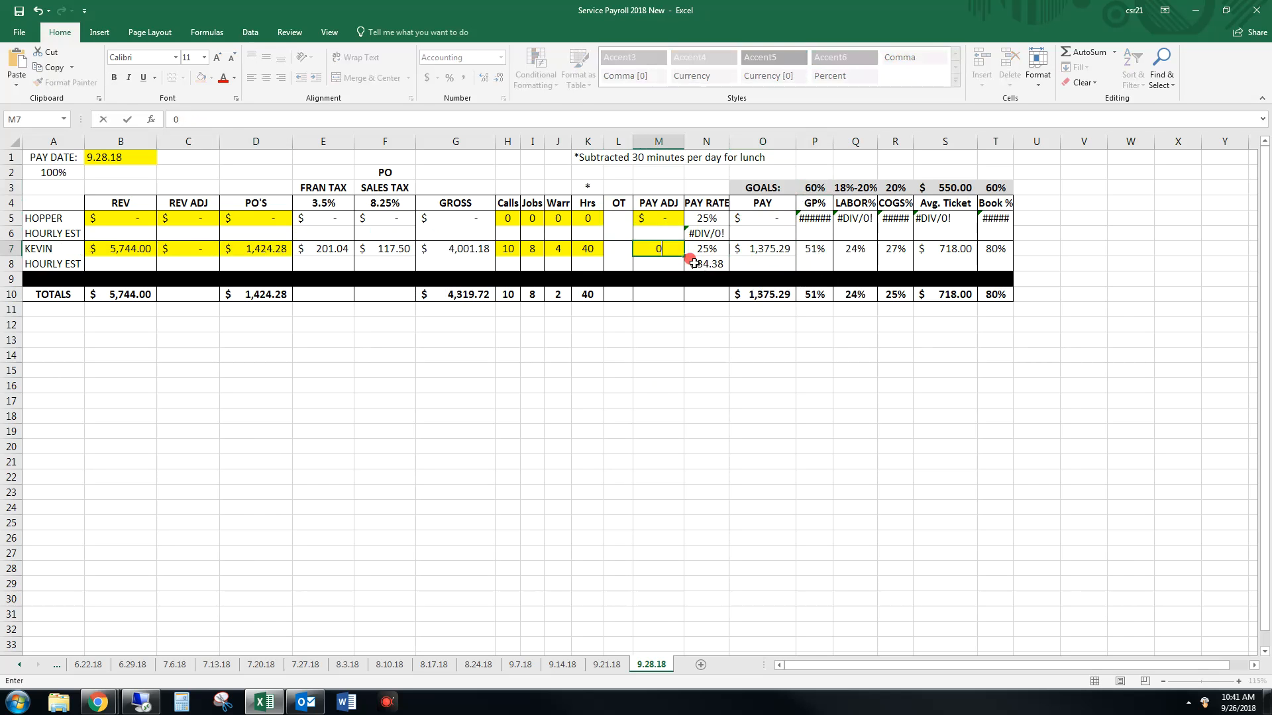
key("Left")
key("Right")
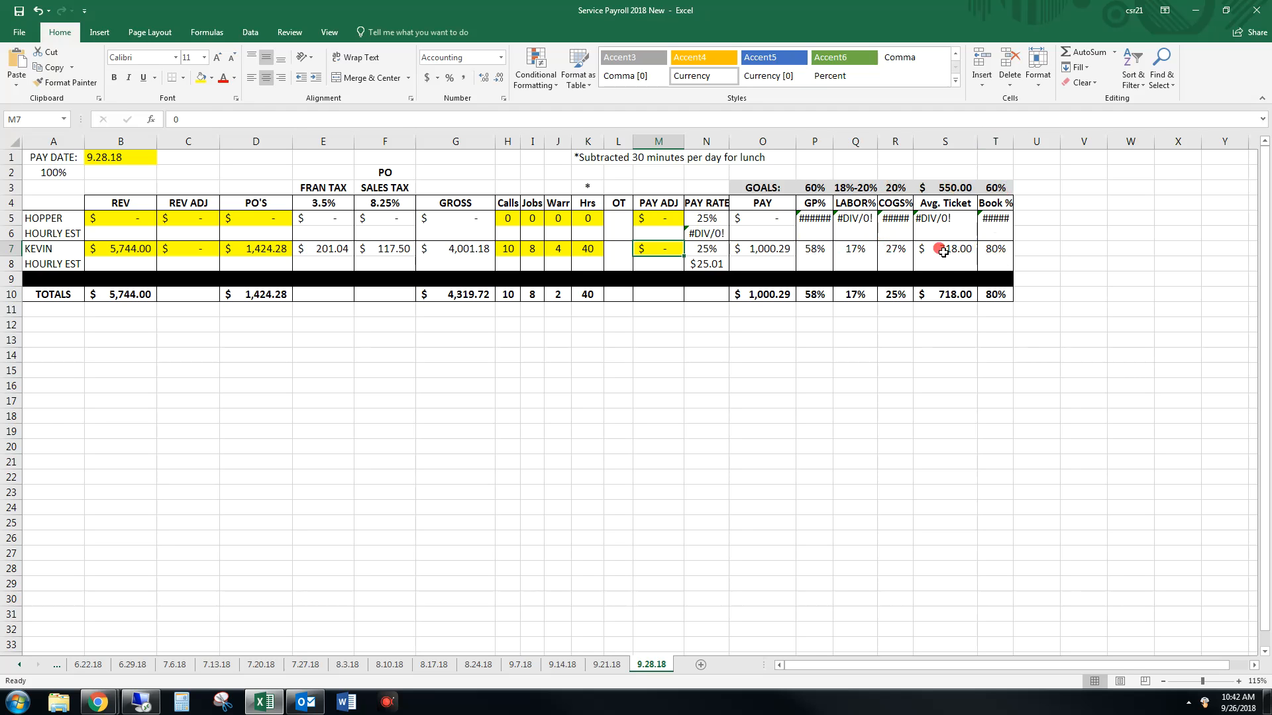
Step: Enter revenue of 5000 and a revenue adjustment of 200 for the technician in row 5
left_click(131, 216)
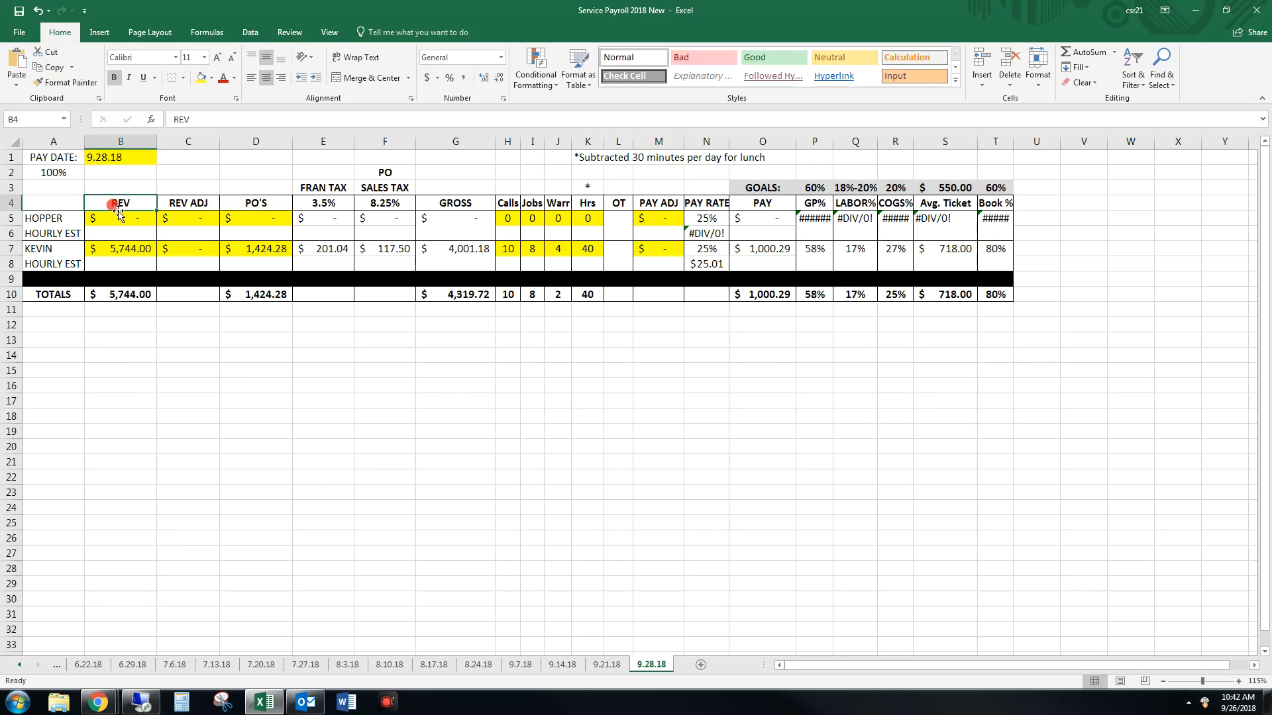
type("5000")
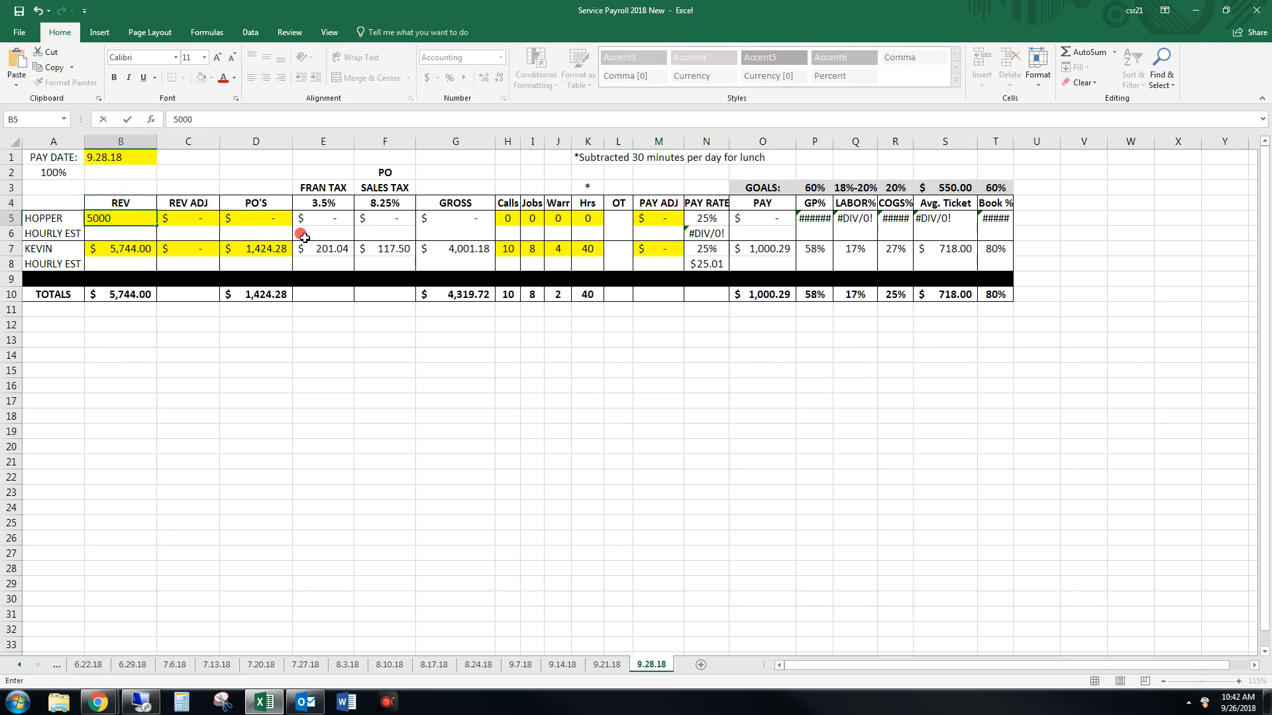
key("Tab")
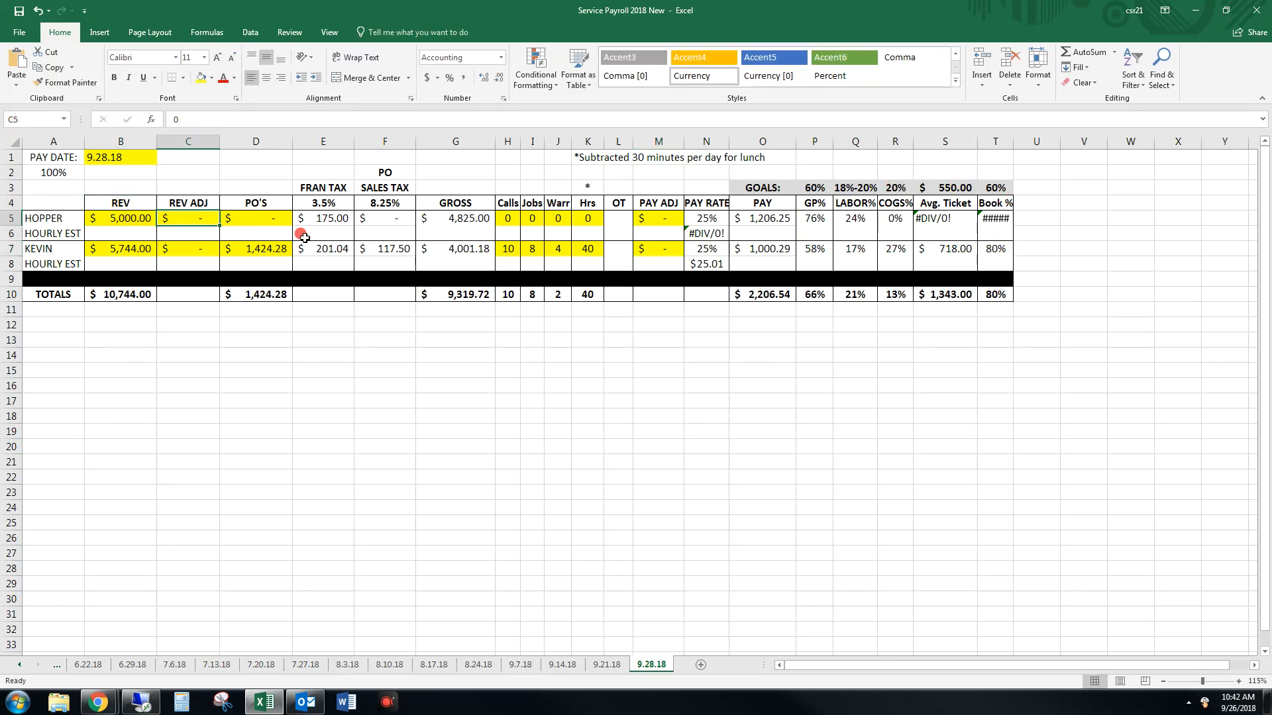
type("200")
key("Tab")
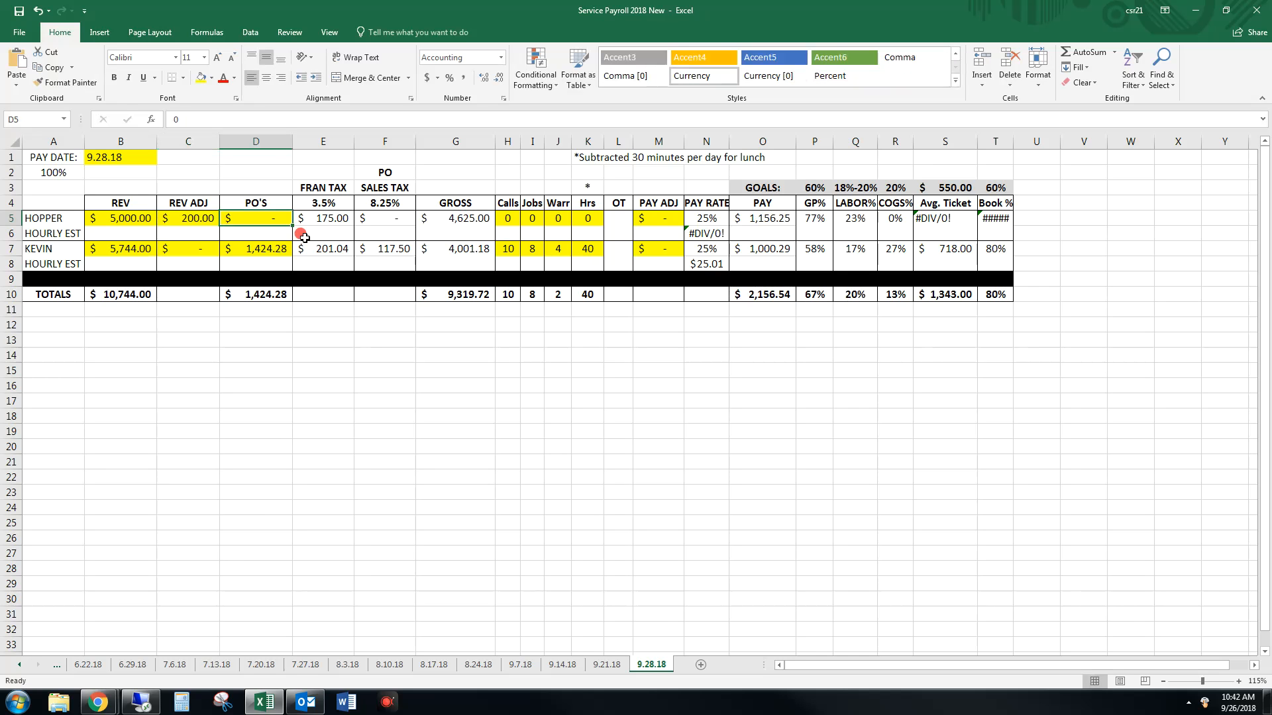
Step: Enter 1500 as the PO'S amount for the technician in row 5
type("1500")
key("Tab")
key("Tab")
key("Tab")
key("Tab")
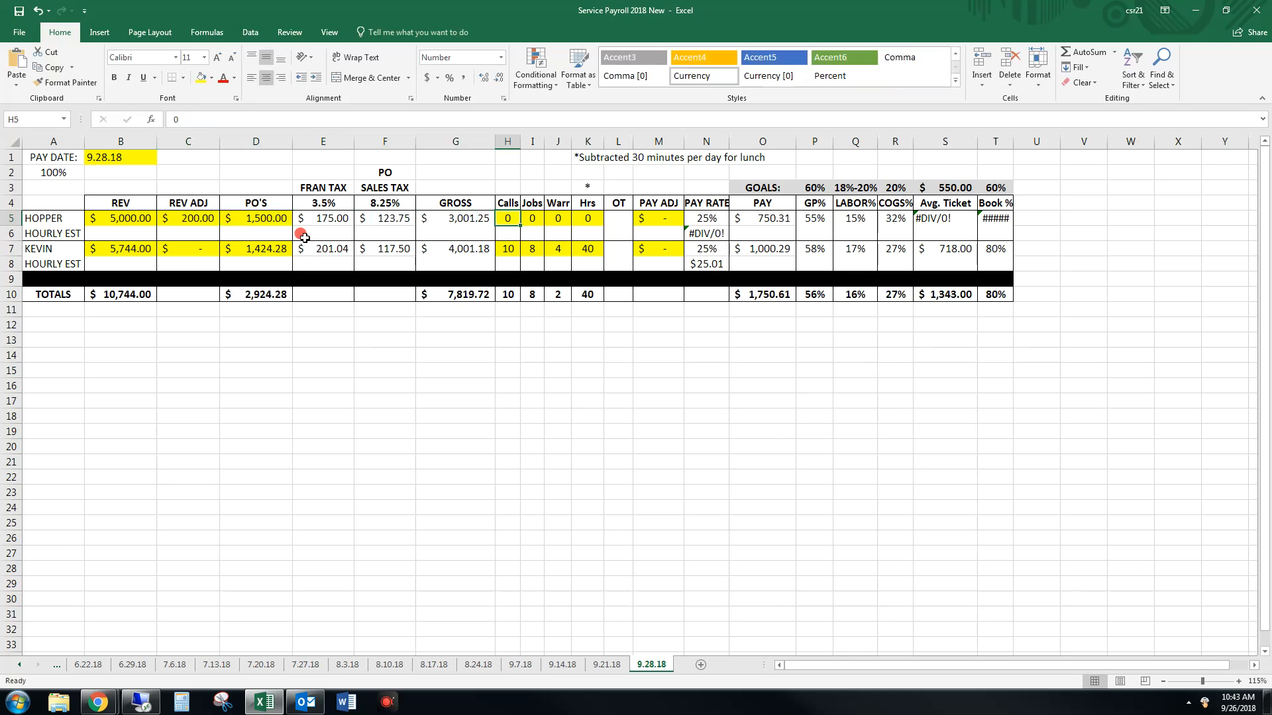
Step: Fill in the row 5 technician's job counts with 7 calls, 5 jobs and 1 warranty
type("7")
key("Tab")
type("5")
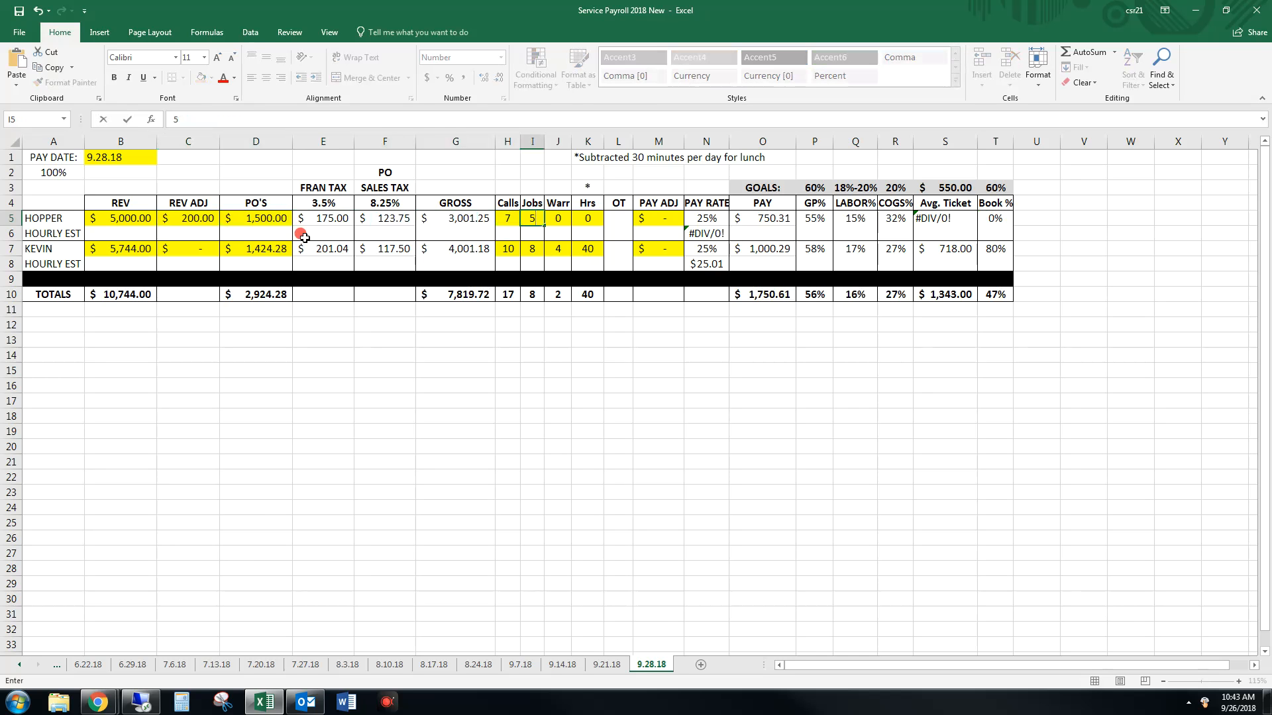
key("Tab")
type("1")
key("Tab")
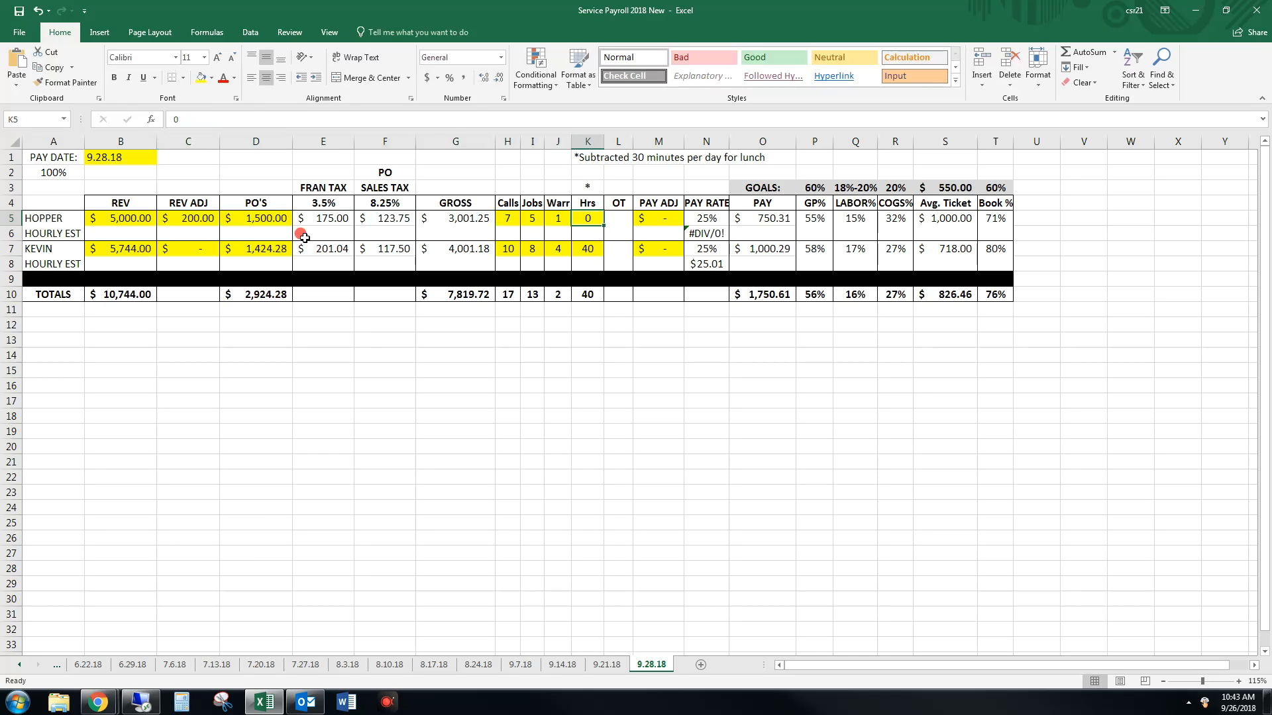
Step: Enter 32 hours for the technician in row 5
type("32")
key("Tab")
key("Tab")
key("Tab")
key("Down")
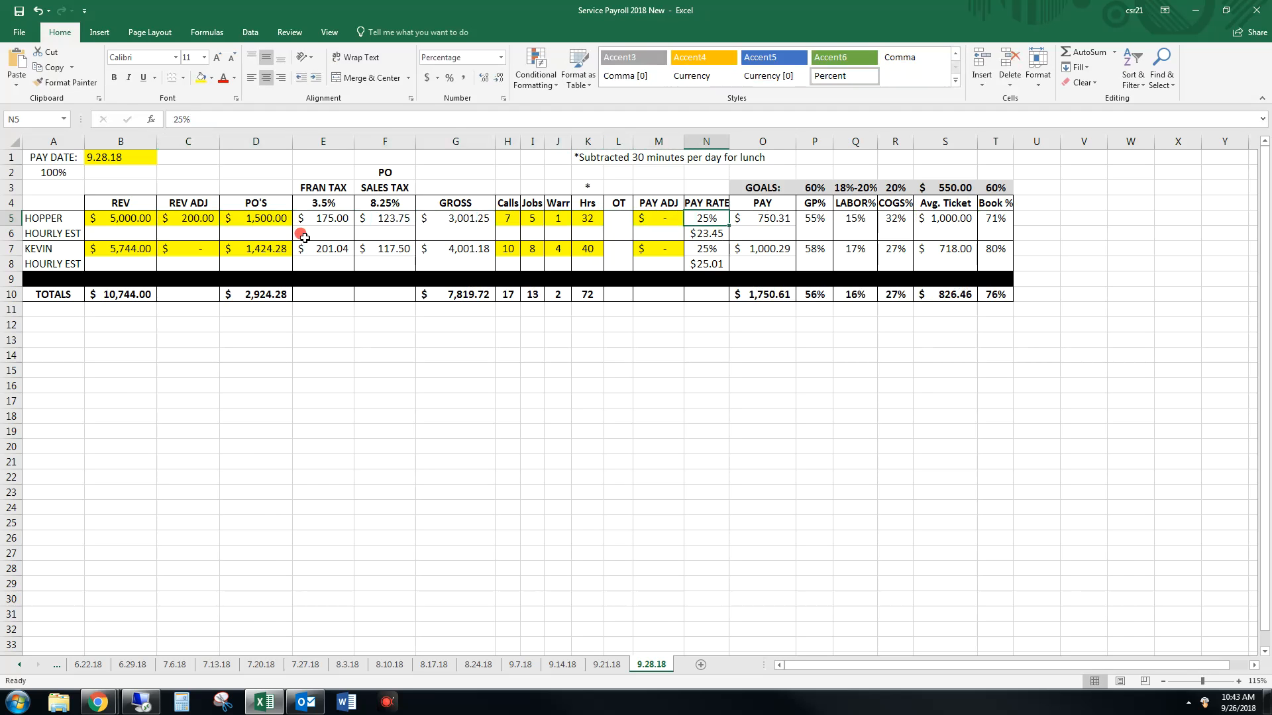
Step: Set the pay adjustment in row 5 to 55
key("Up")
key("Left")
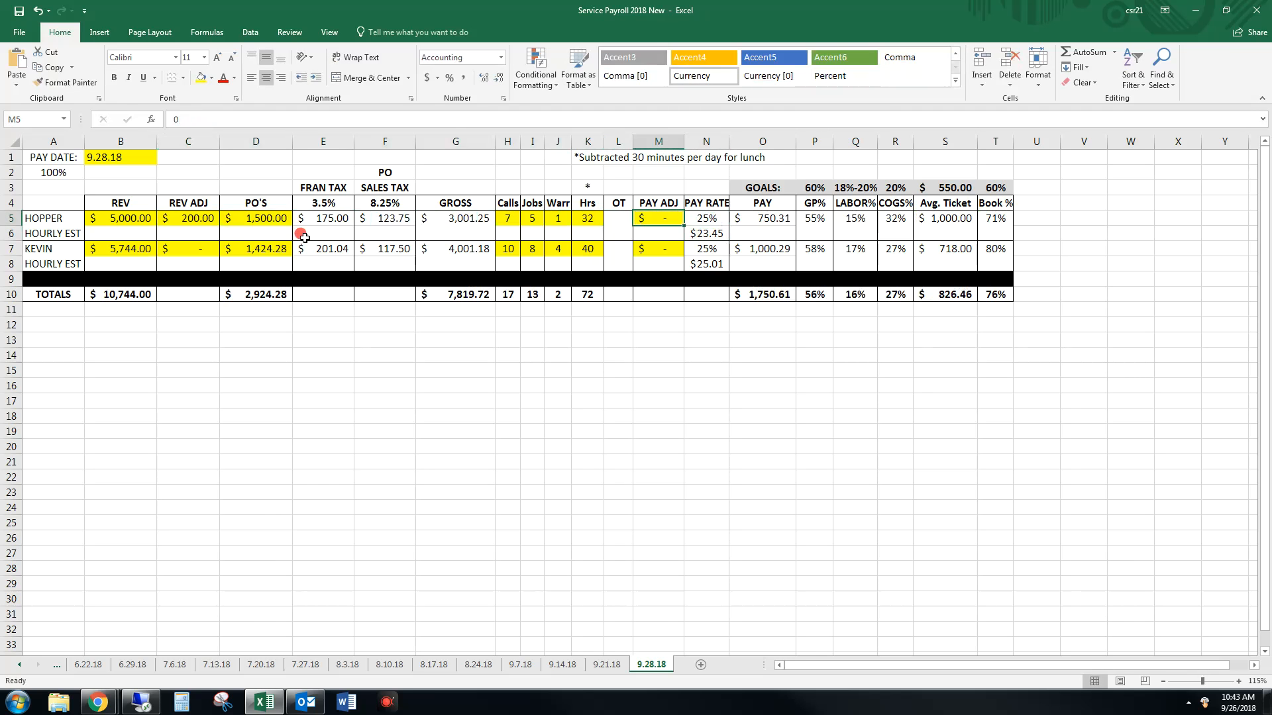
type("55")
key("Tab")
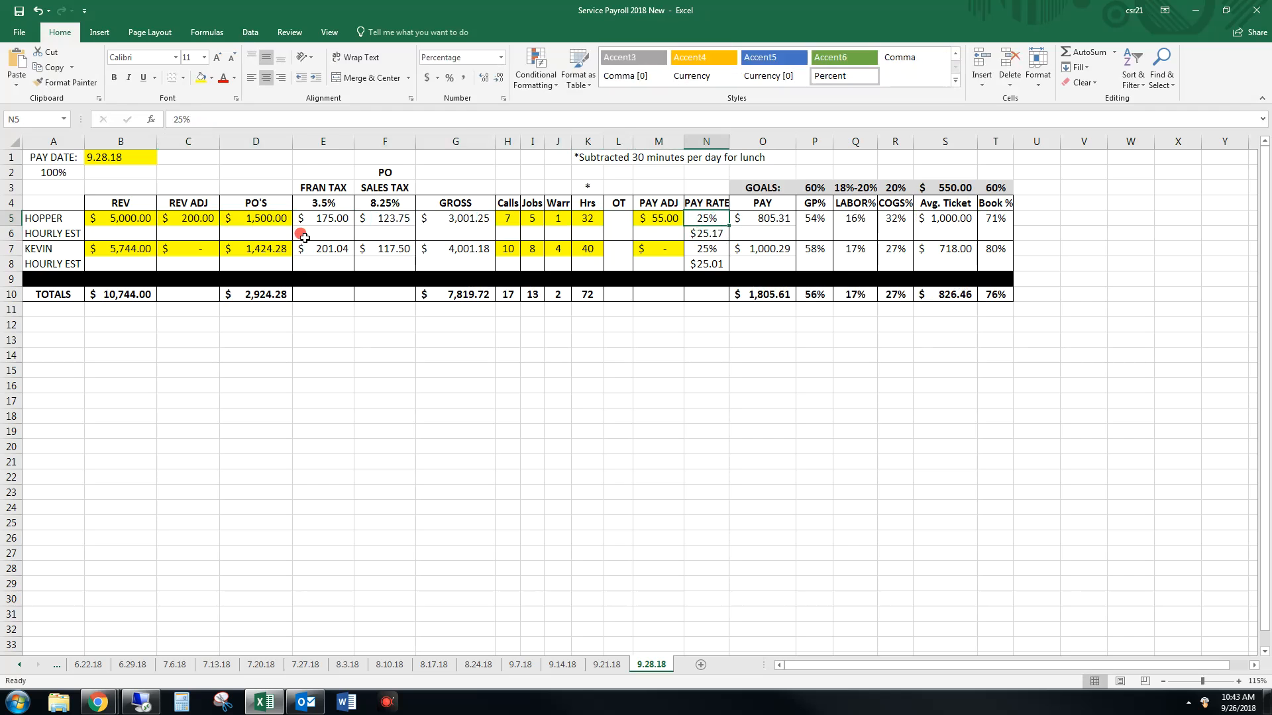
Step: Examine the calculated pay, COGS% and average ticket cells for the technician in row 5
key("Right")
key("Right")
key("Right")
key("Right")
key("Right")
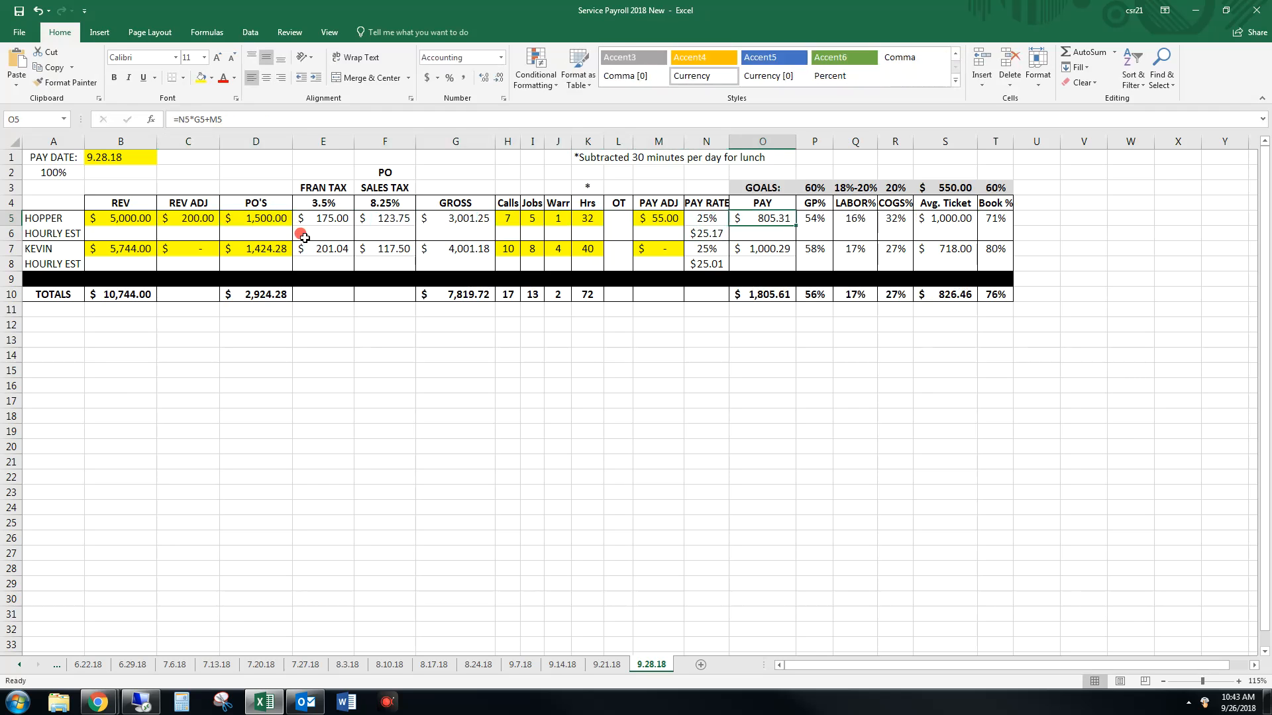
key("Left")
key("Left")
key("Left")
key("Left")
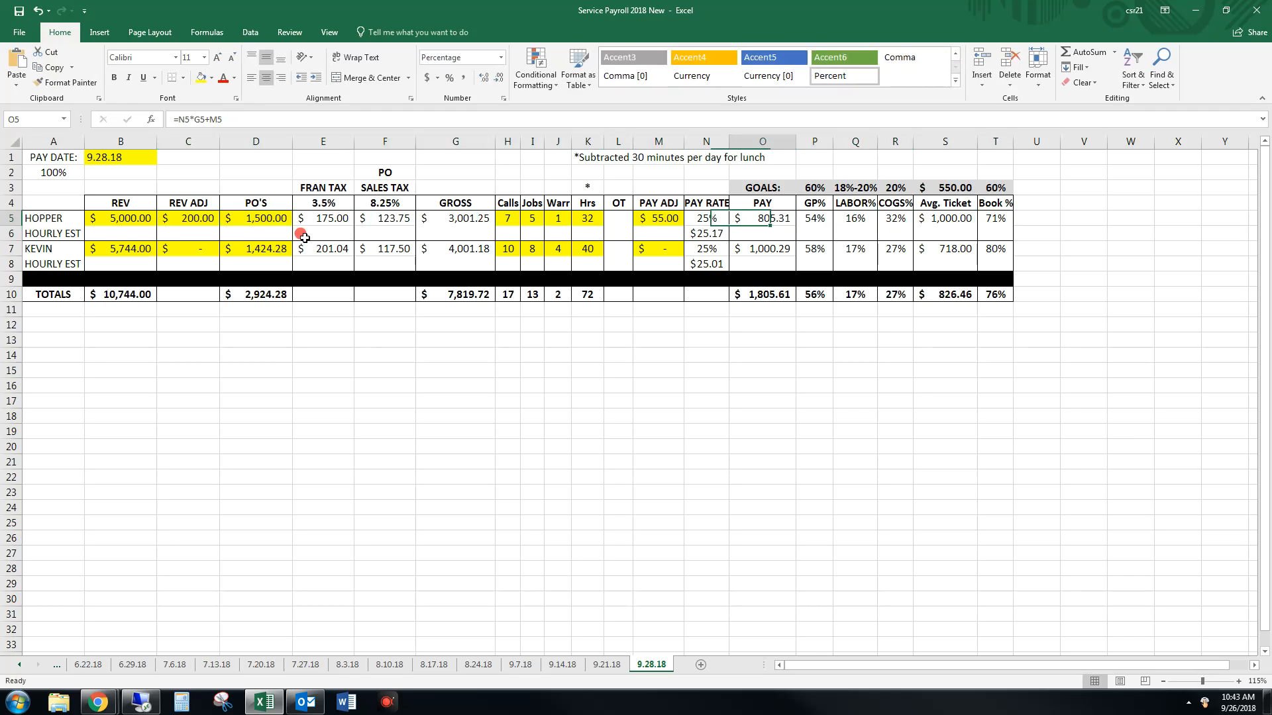
key("Right")
key("Right")
key("Right")
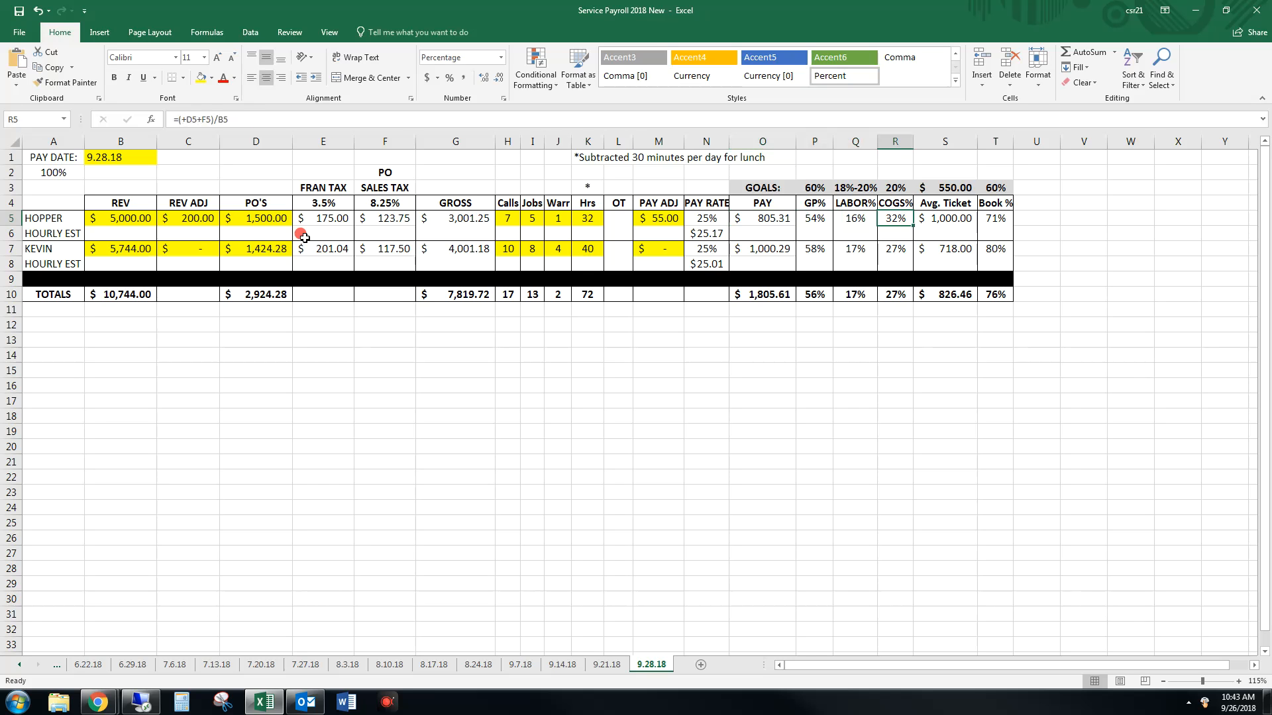
key("Right")
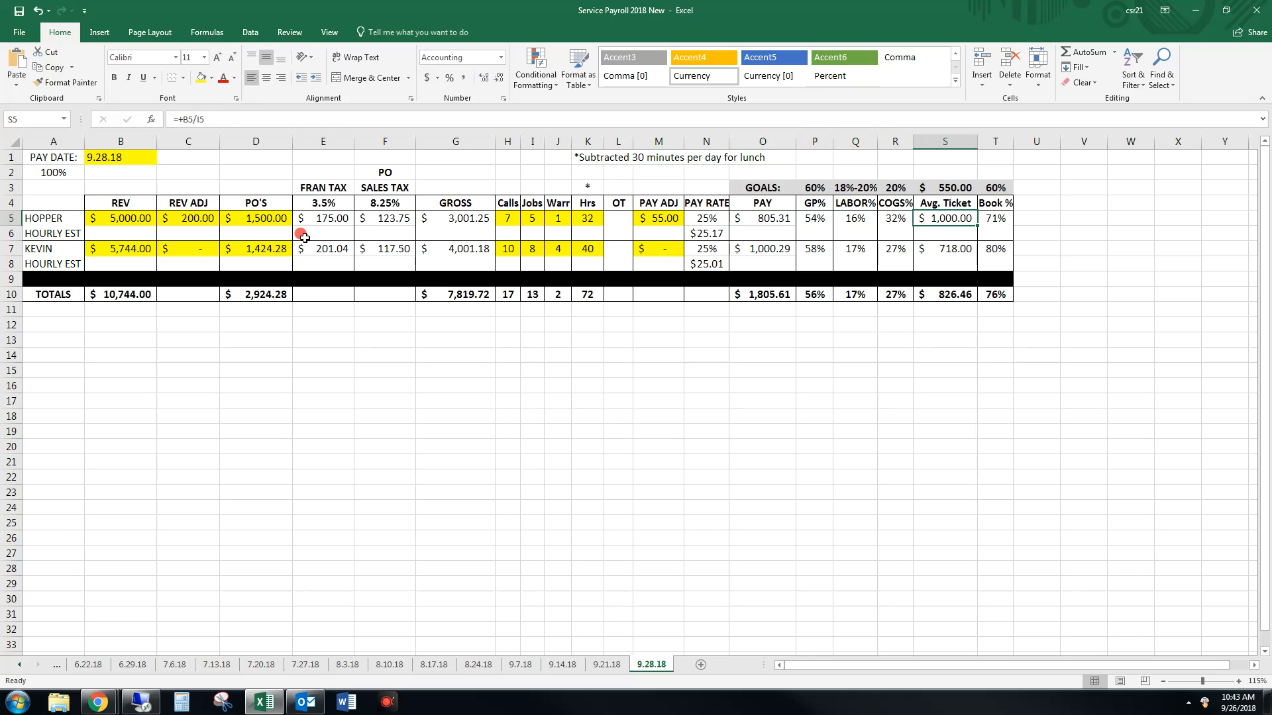
Step: Examine the row 5 technician's COGS%, LABOR% and GP% cells against the goals in row 3
key("Right")
key("Left")
key("Left")
key("Left")
key("Left")
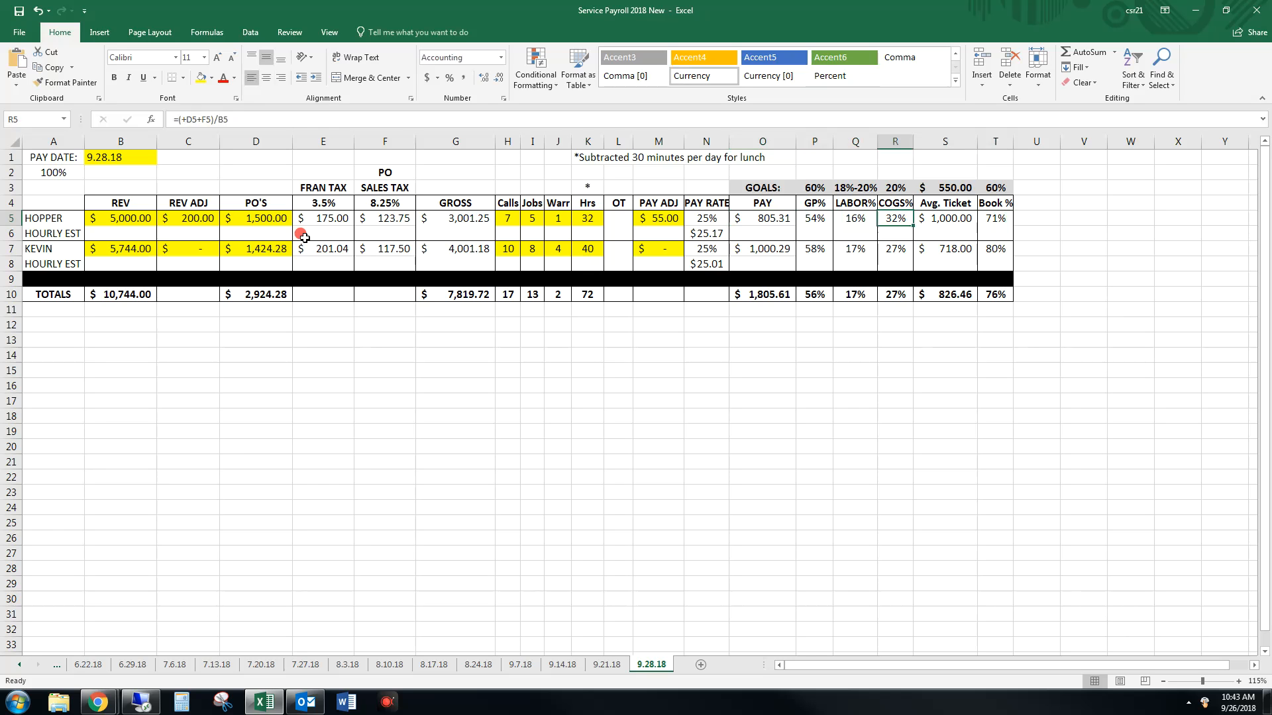
key("Left")
key("Right")
key("Right")
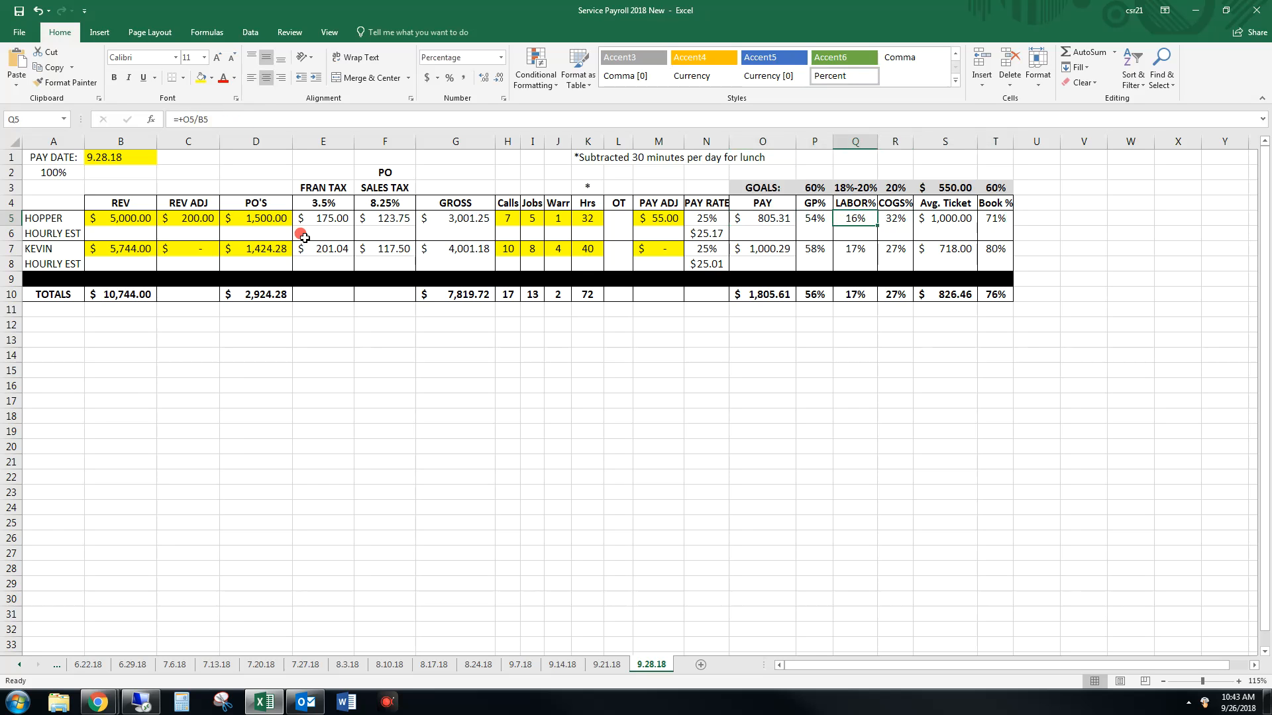
key("Left")
key("Right")
key("Left")
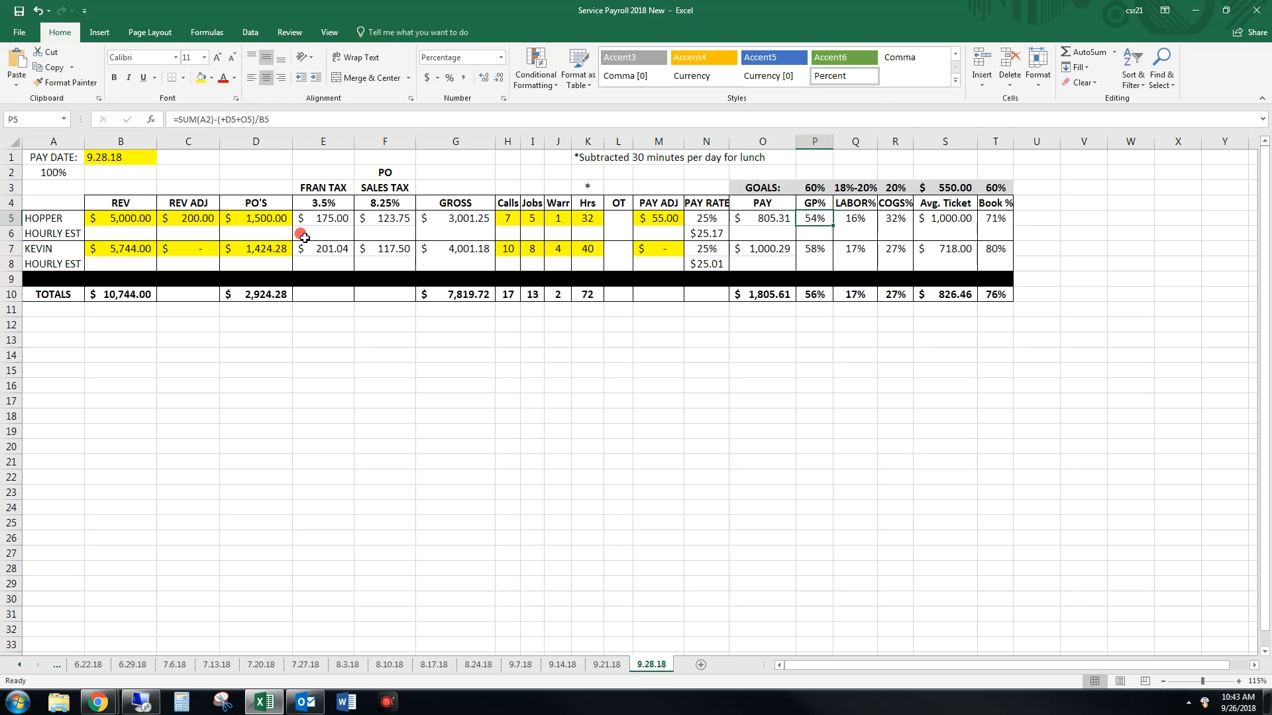
key("Right")
key("Left")
key("Right")
key("Left")
Step: Set the row 5 technician's revenue to 8,250 and the revenue adjustment to 0
key("Left")
key("Left")
key("Left")
key("Left")
key("Left")
key("Left")
key("Left")
key("Left")
key("Left")
key("Left")
key("Left")
key("Left")
key("Left")
key("Left")
key("Left")
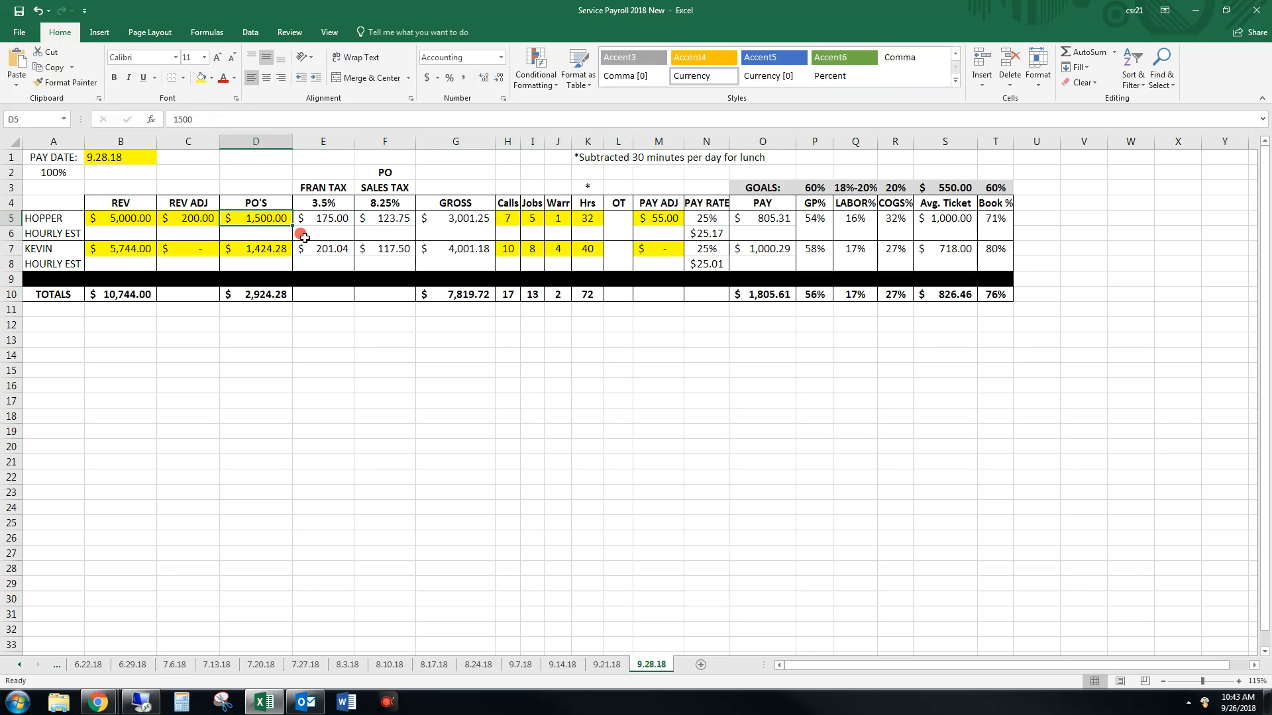
key("Right")
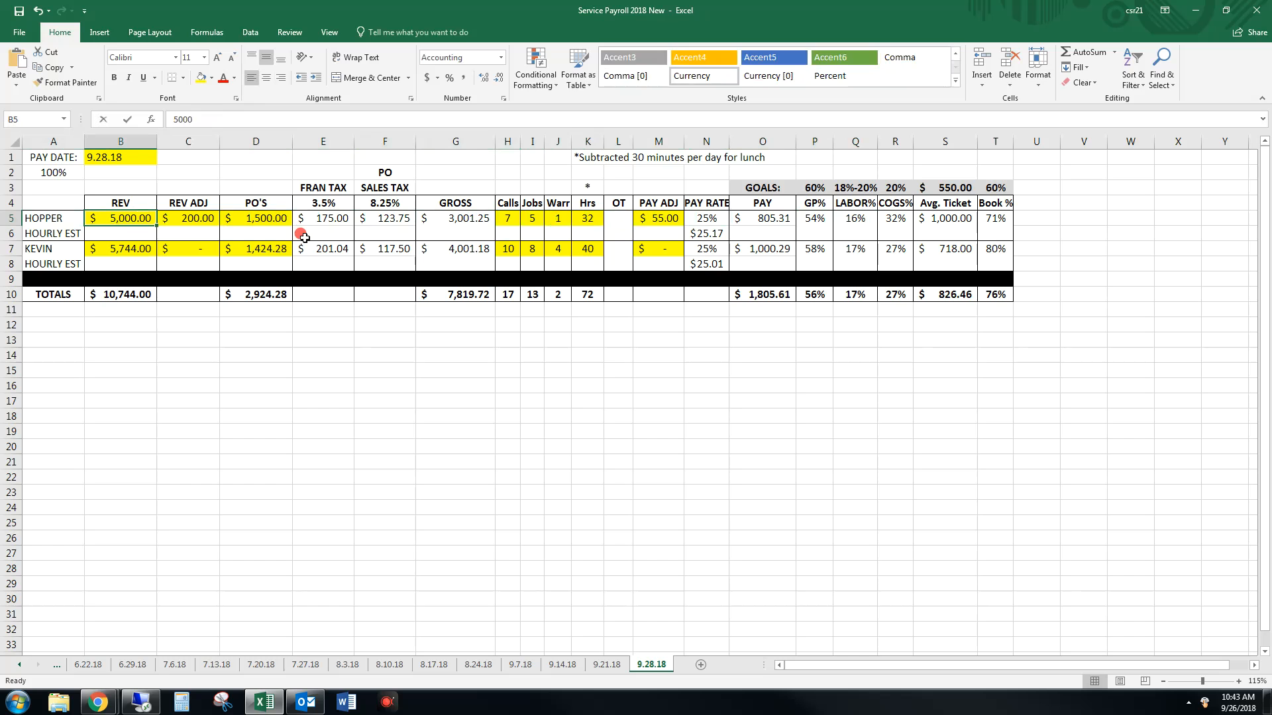
type("8250")
key("Right")
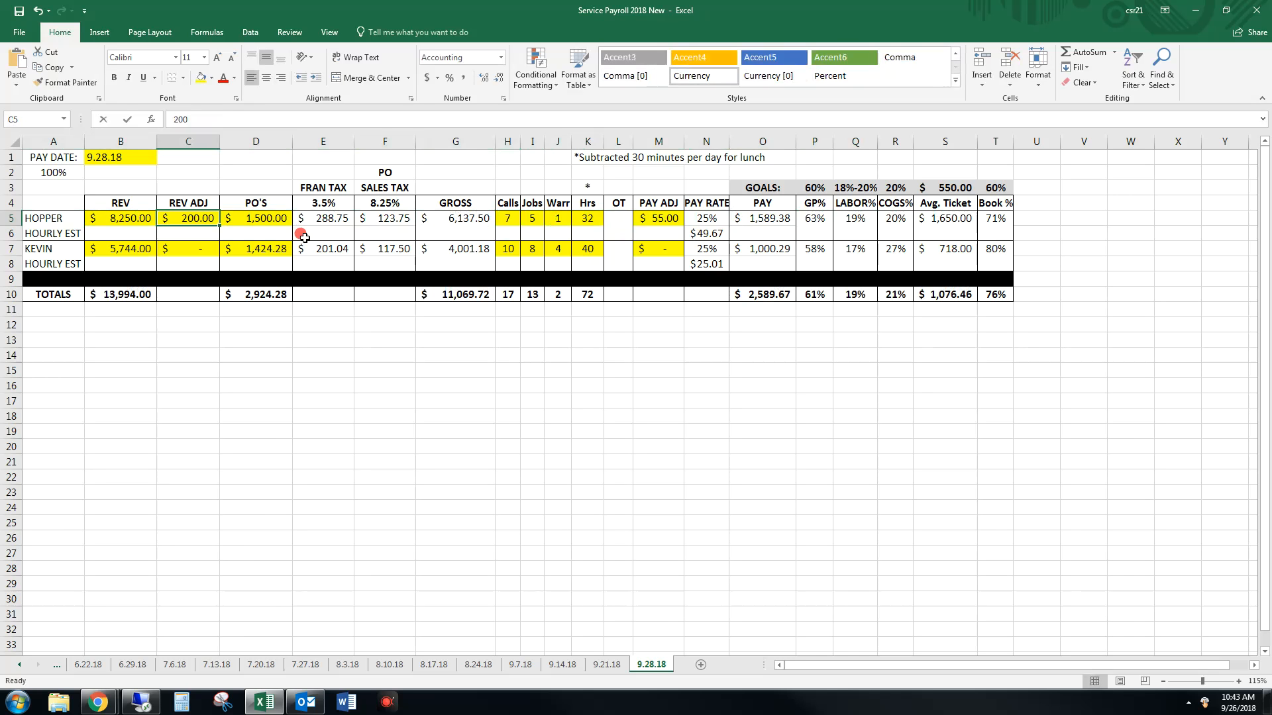
type("0")
key("Right")
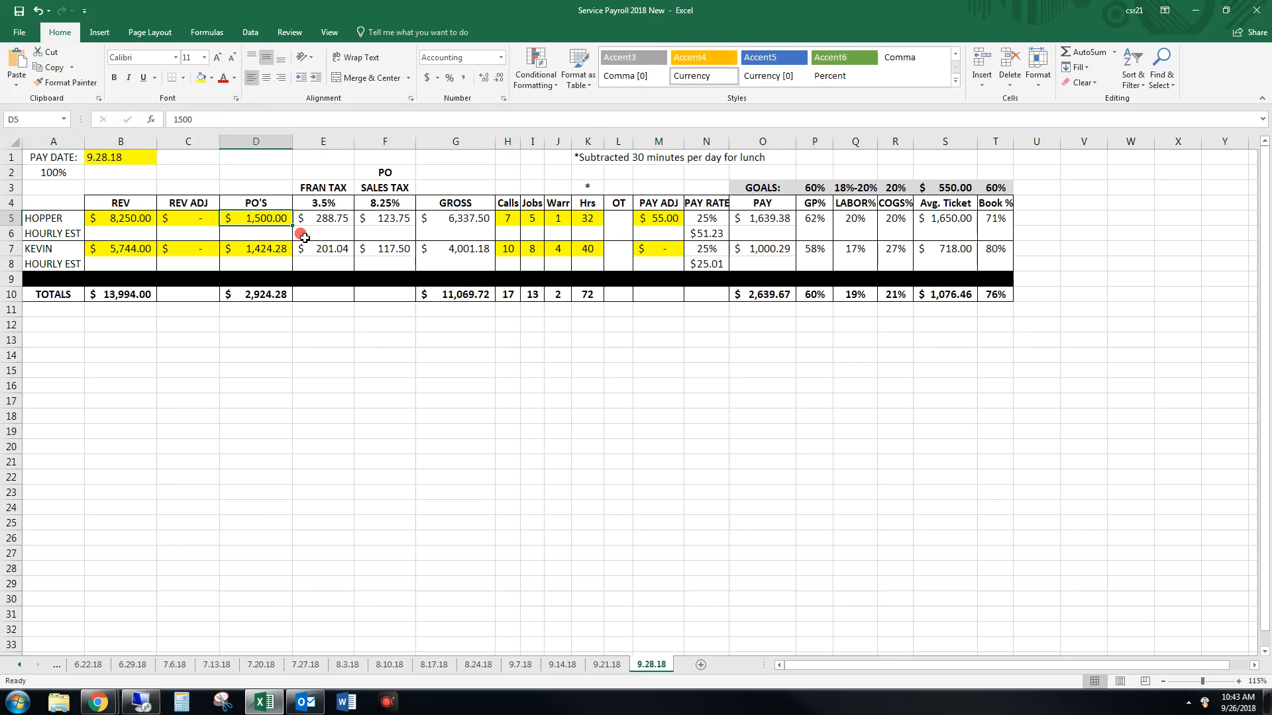
Step: Set the pay adjustment in row 5 to 0
key("Right")
key("Right")
key("Right")
key("Right")
key("Right")
key("Right")
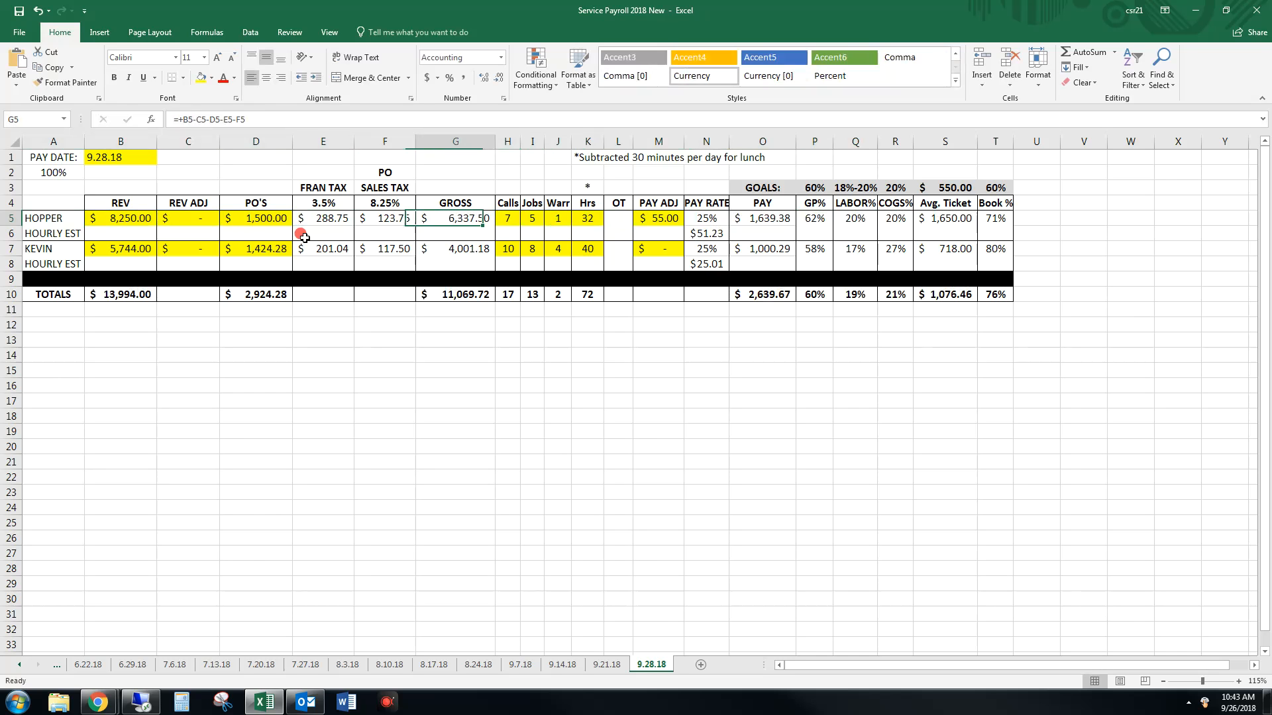
key("Right")
key("Right")
key("Right")
type("0")
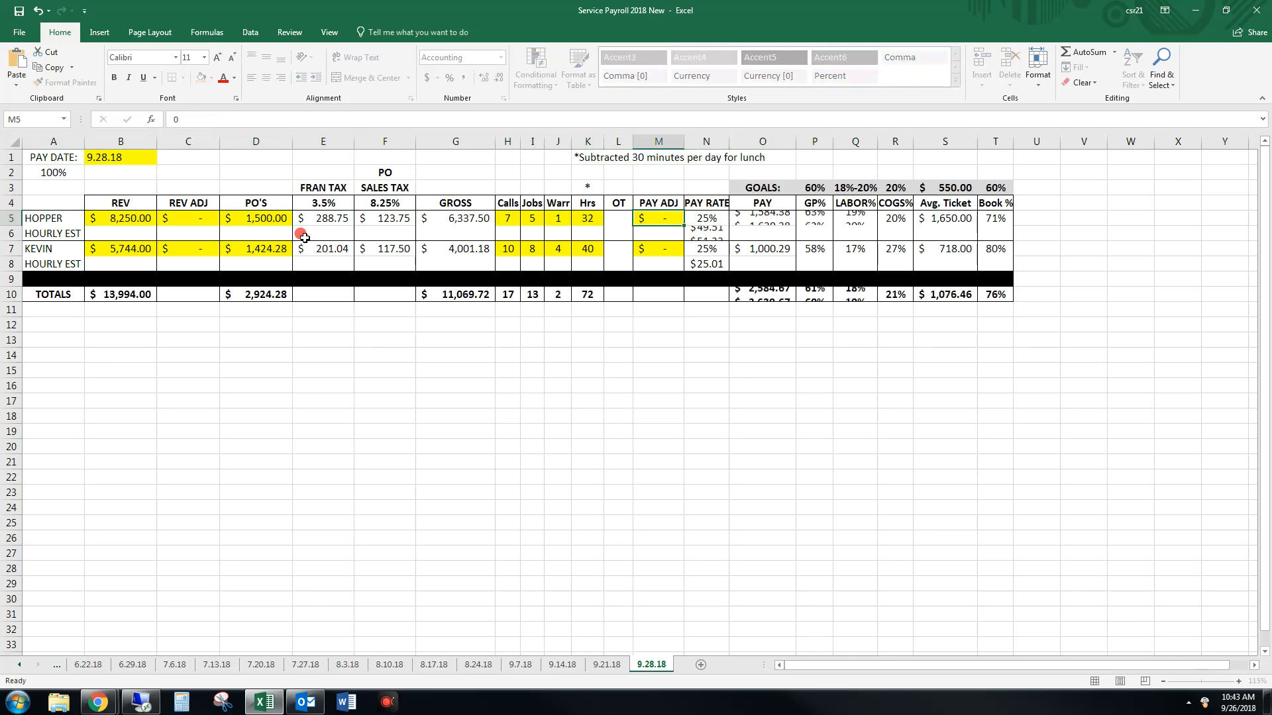
Step: Change the PO's amount for the technician in row 5 to 1,750
key("Left")
key("Left")
key("Left")
key("Left")
key("Left")
key("Left")
key("Left")
key("Left")
key("Left")
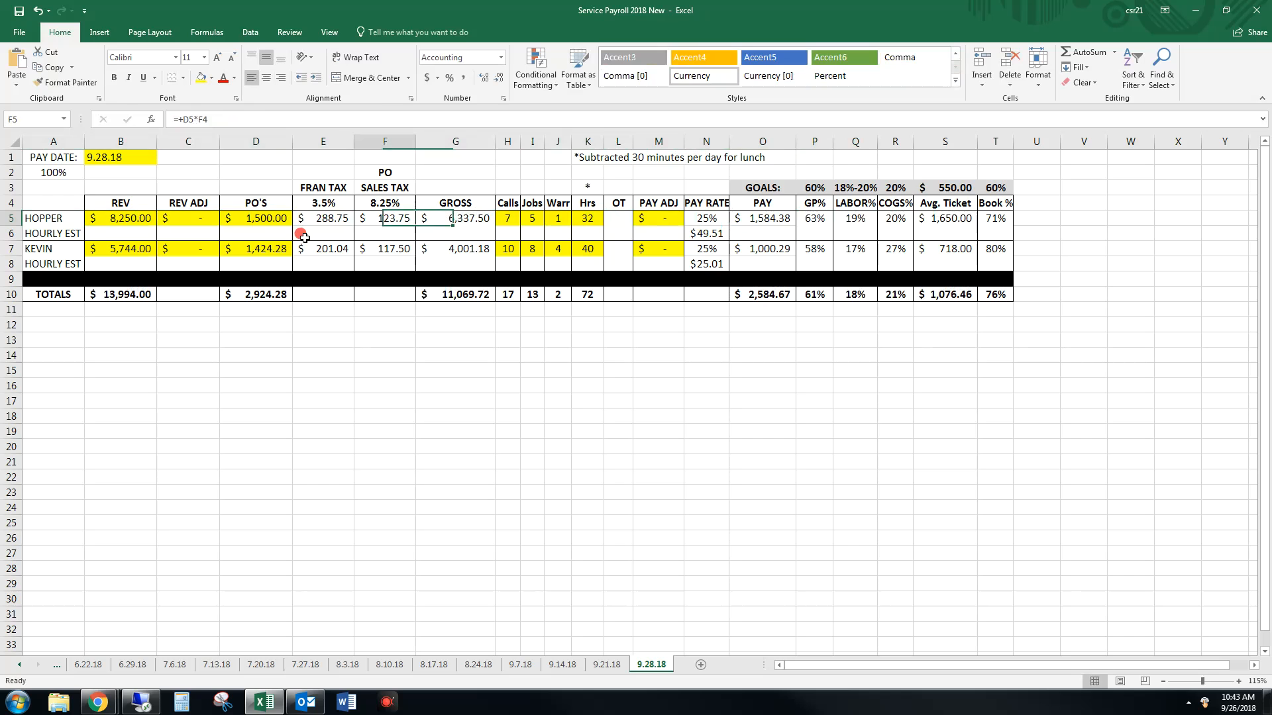
type("17")
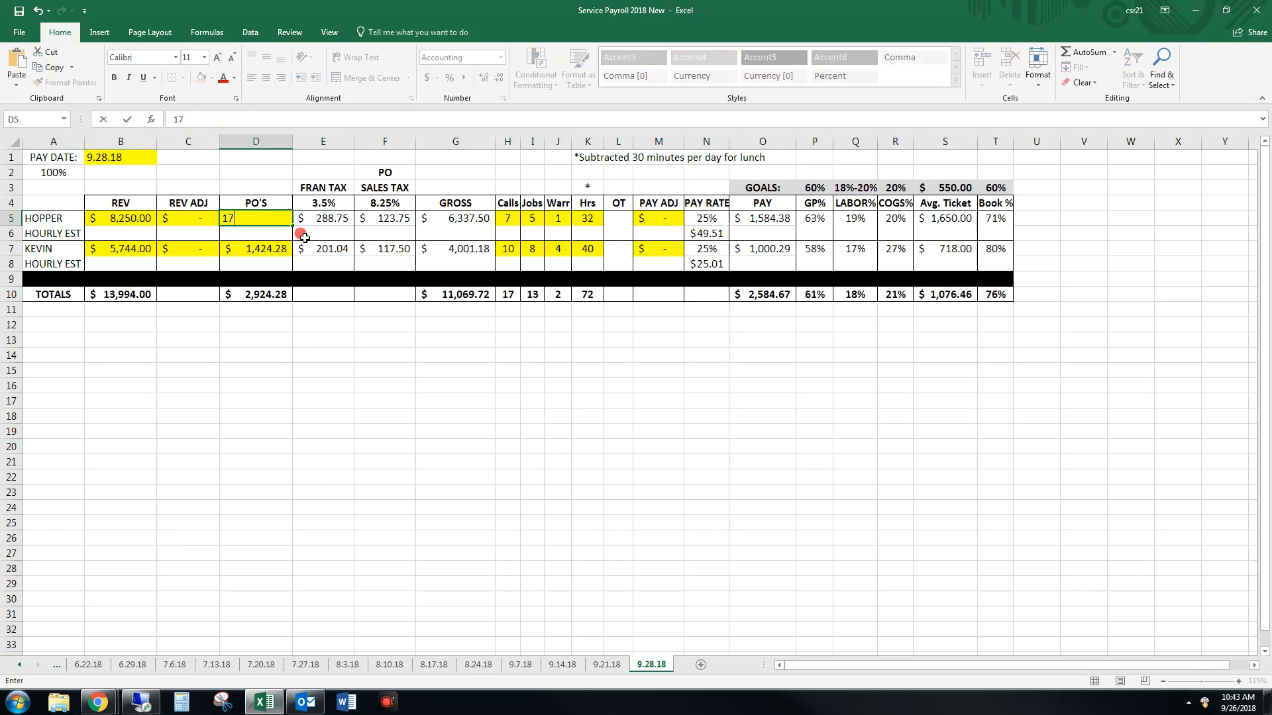
type("50")
key("Return")
key("Up")
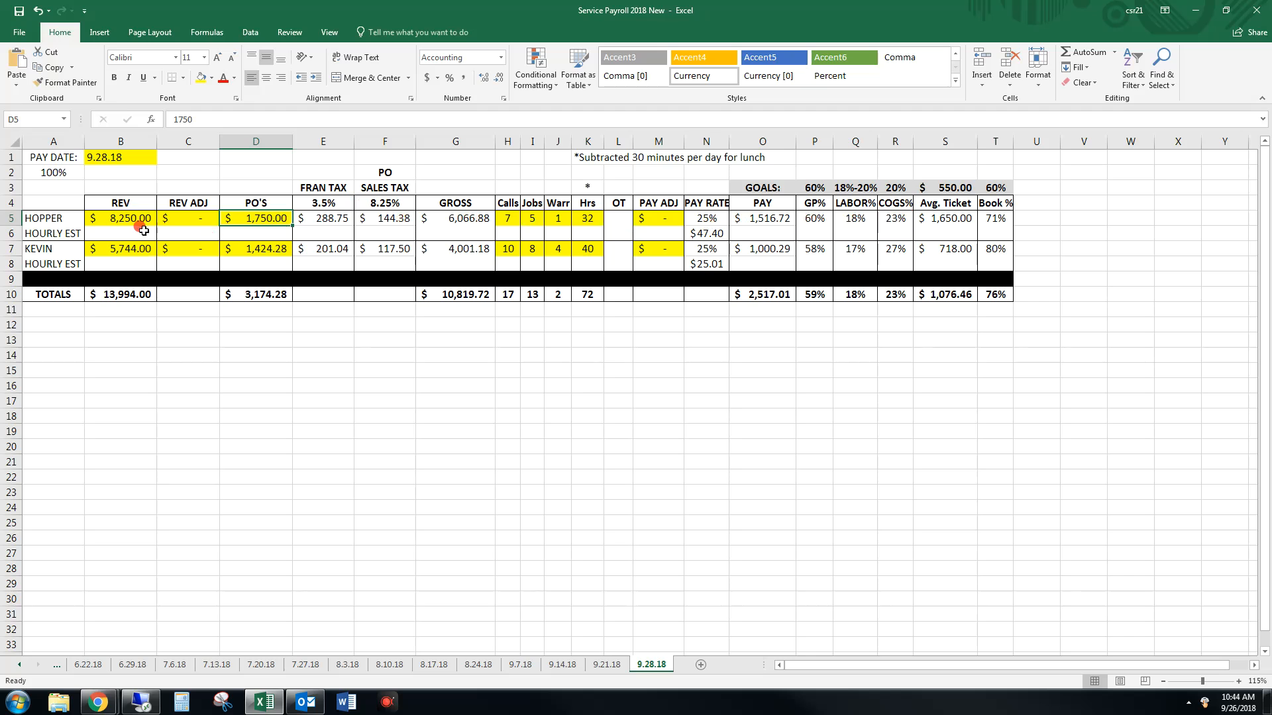
left_click(113, 215)
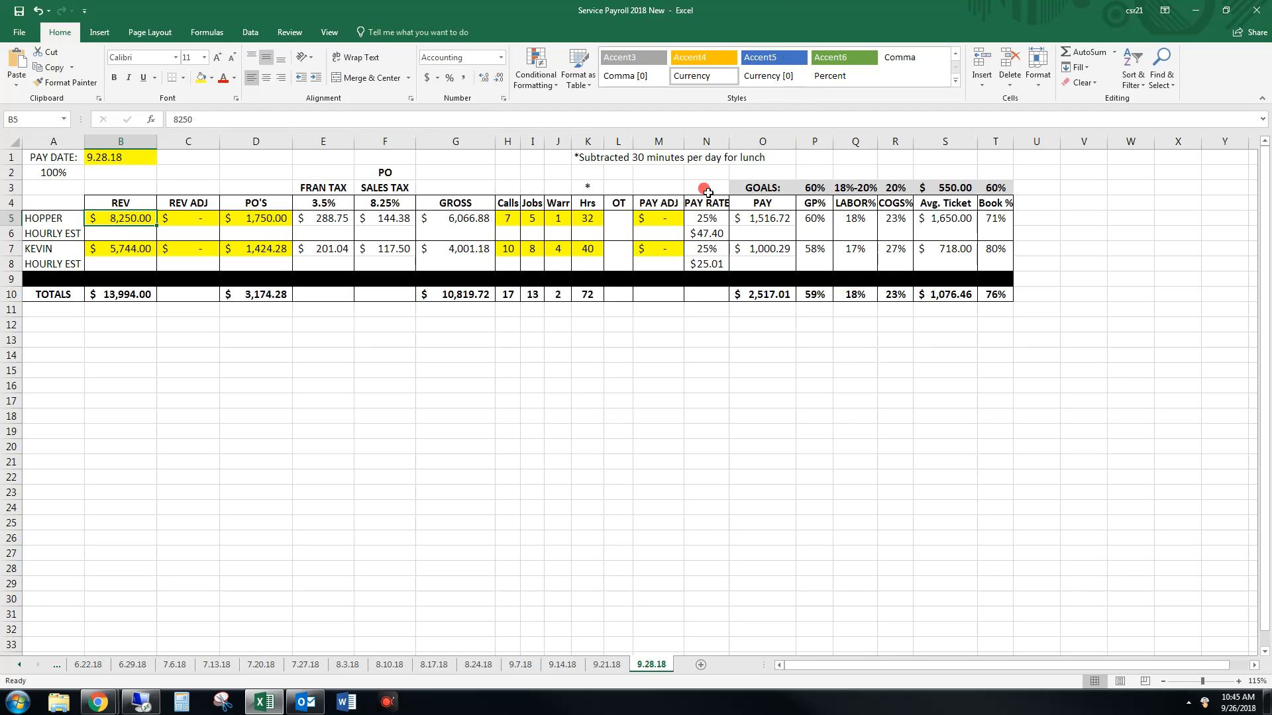
Step: Black out the PAY and PAY RATE columns, O and N, with a black fill
left_click(755, 141)
left_click(211, 77)
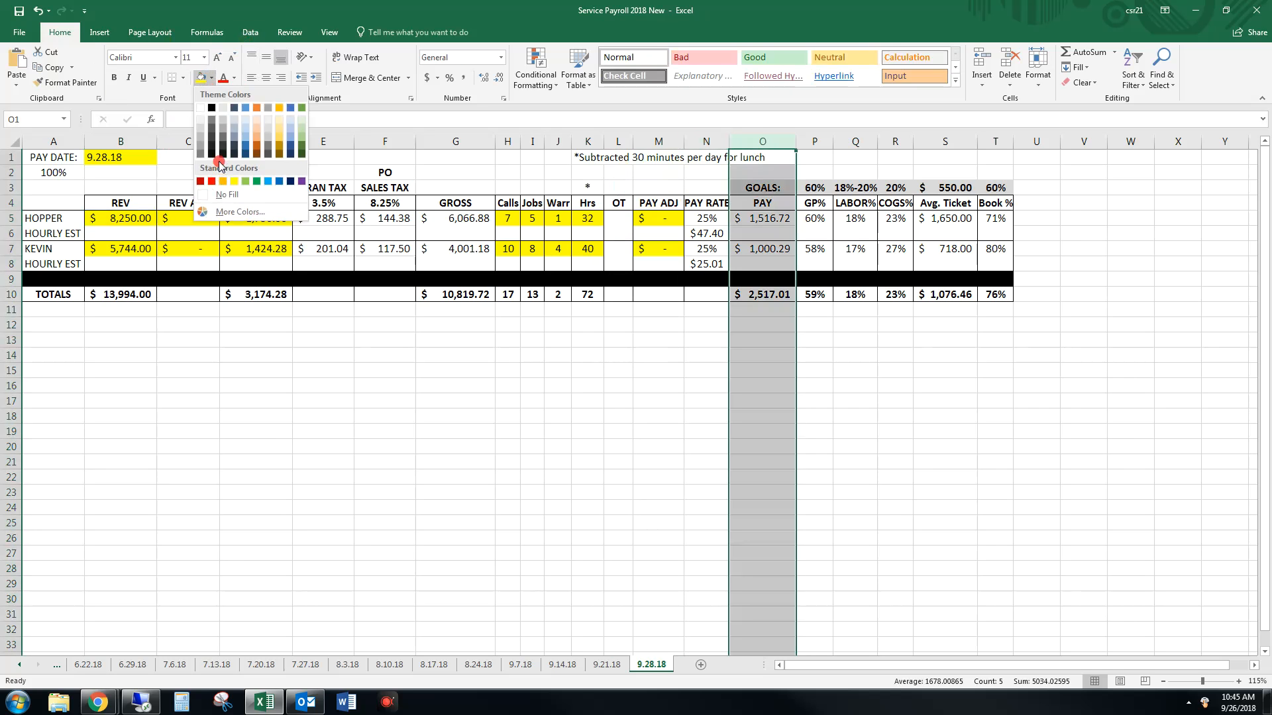
left_click(214, 92)
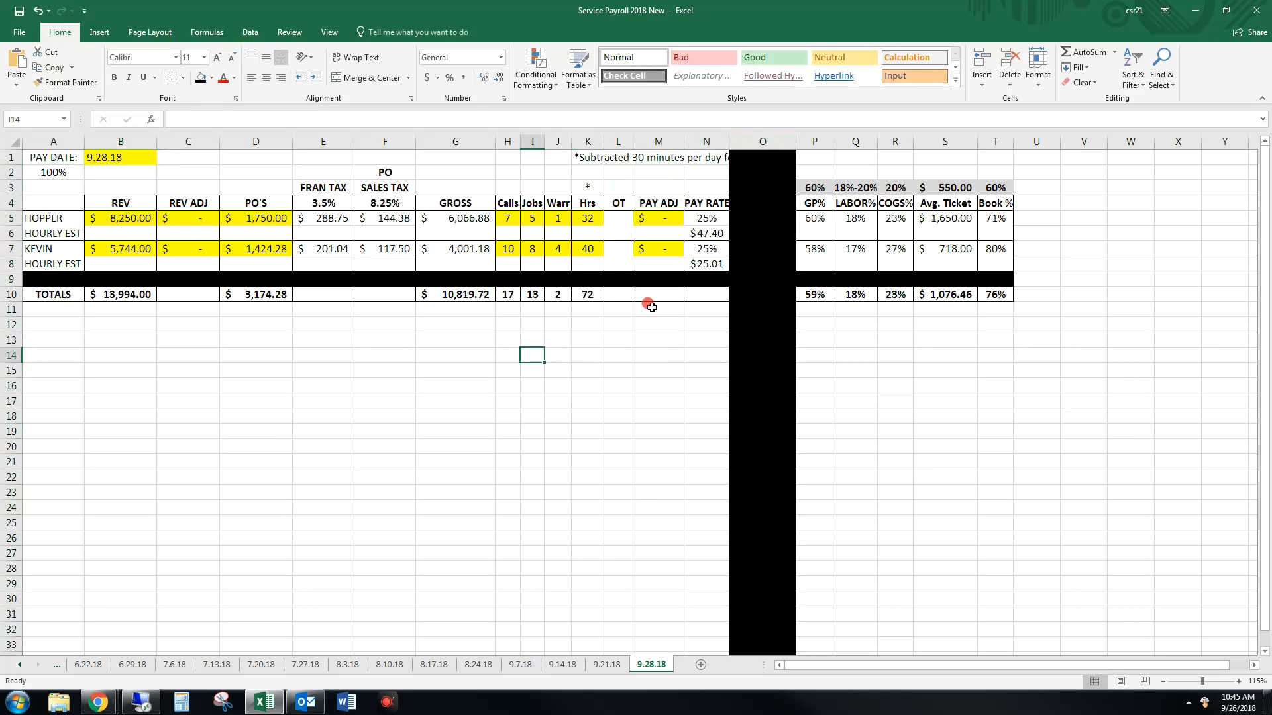
left_click(700, 136)
left_click(201, 78)
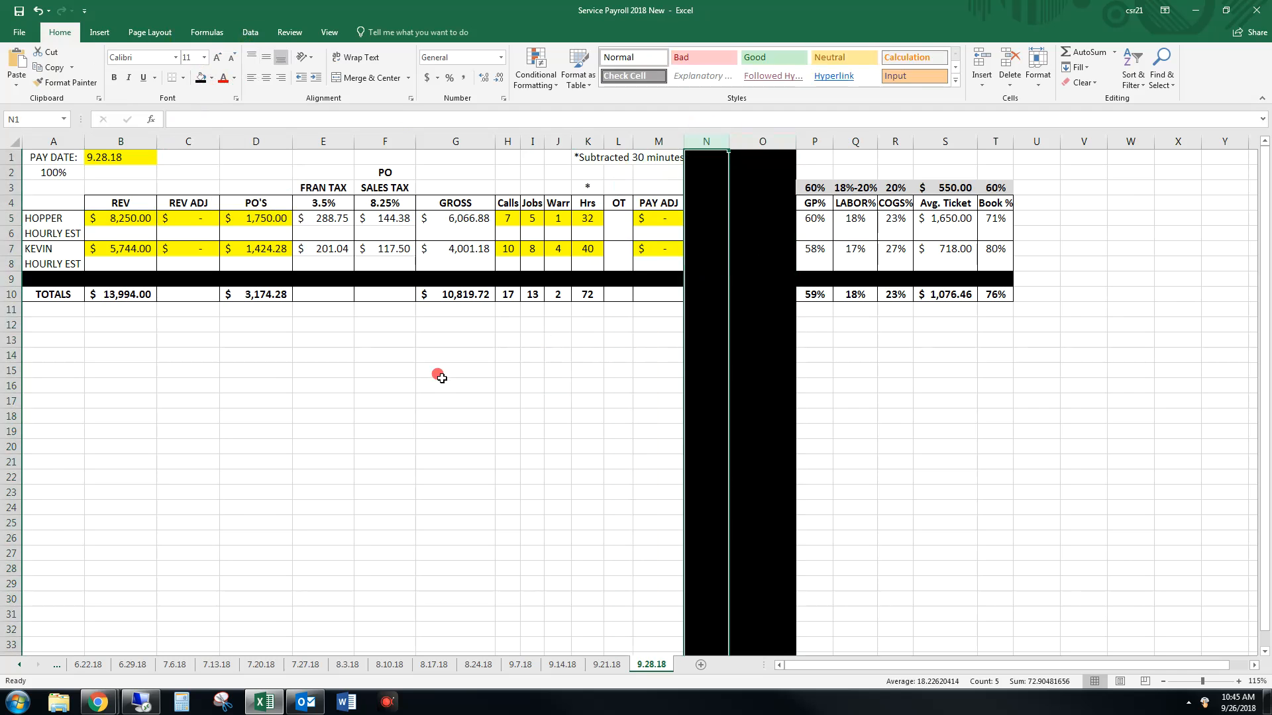
left_click(489, 374)
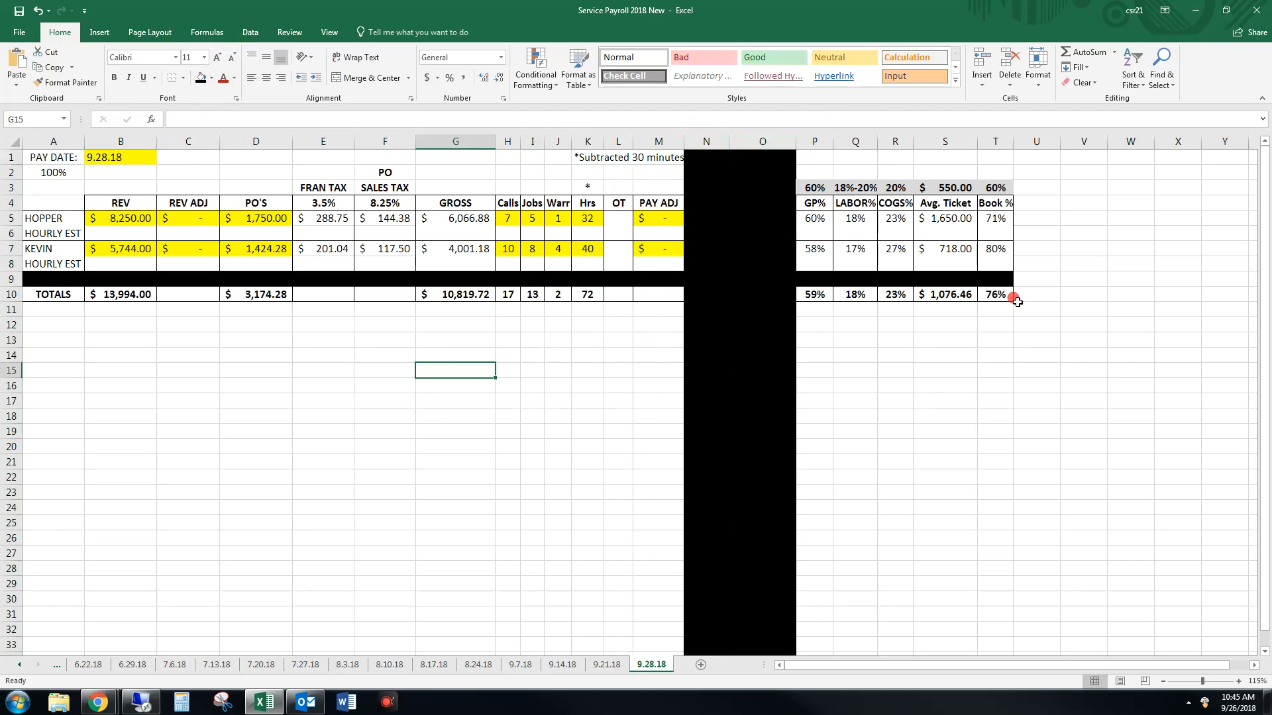
left_click(332, 375)
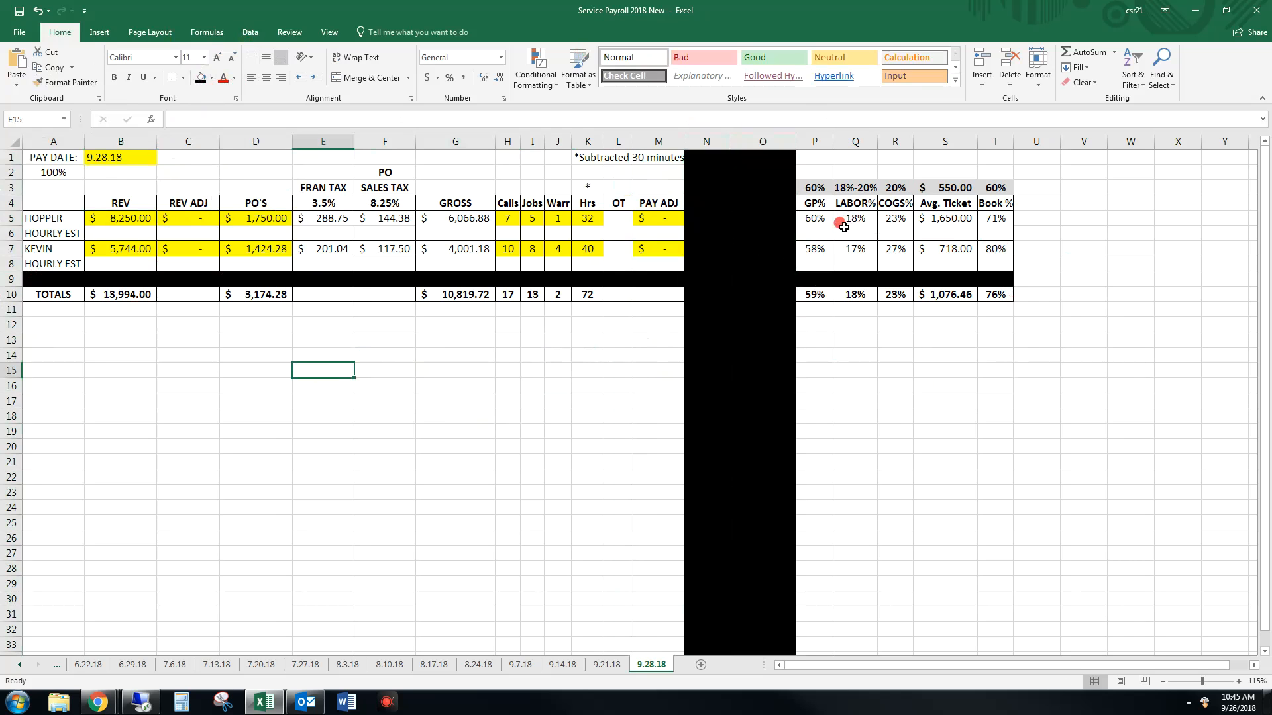
Step: Set the revenue for the technician in row 7 to 3,500
left_click(136, 248)
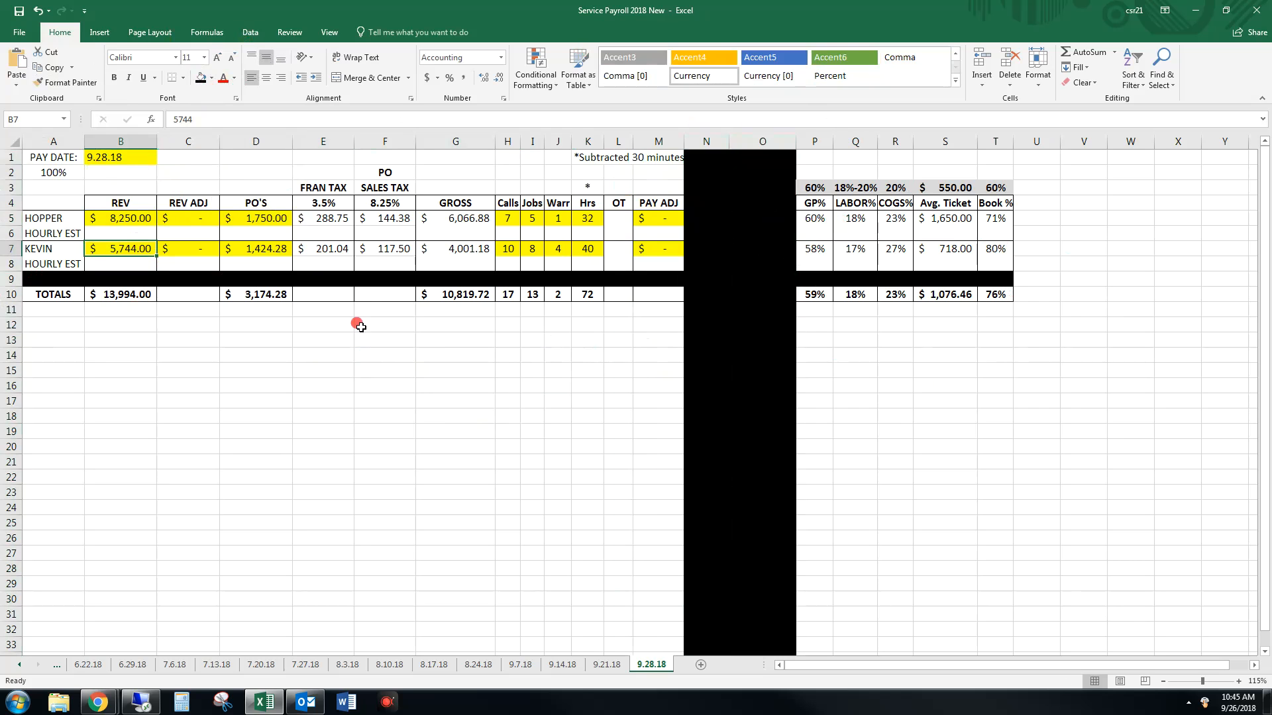
type("3")
key("Tab")
key("Tab")
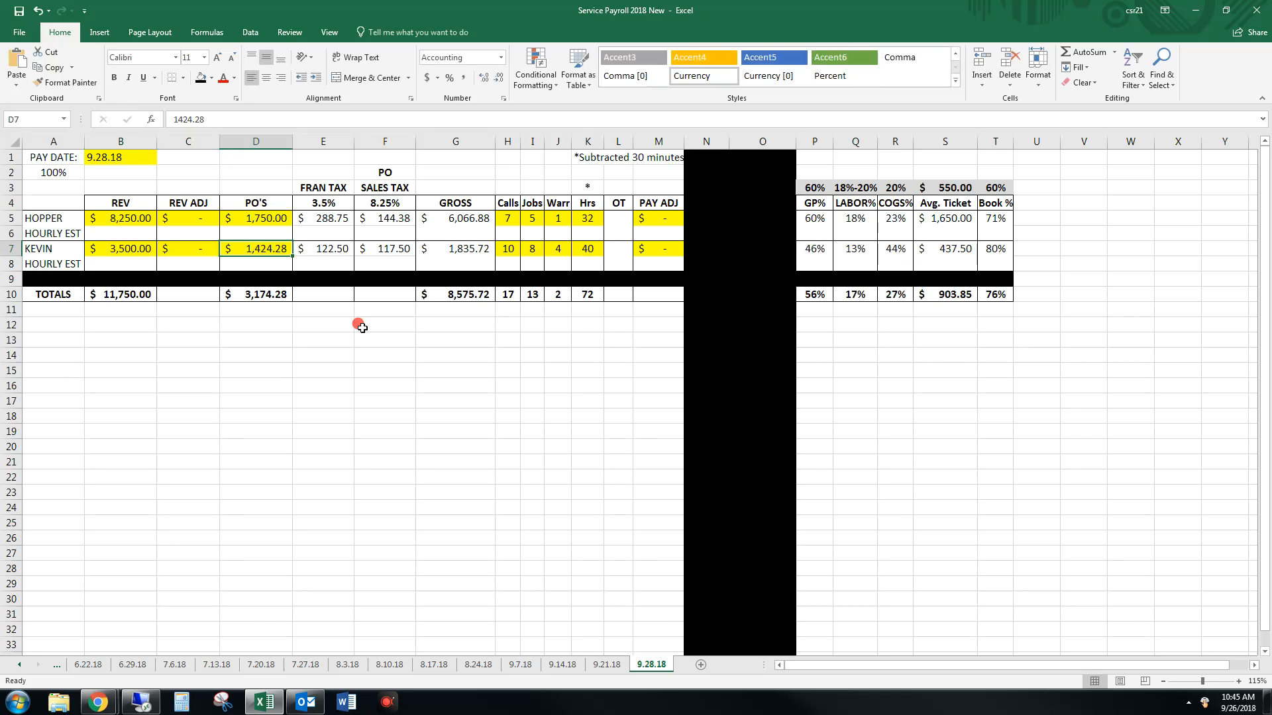
Step: Enter 12 calls and 4 jobs for the technician in row 7
key("Tab")
key("Tab")
key("Tab")
key("Tab")
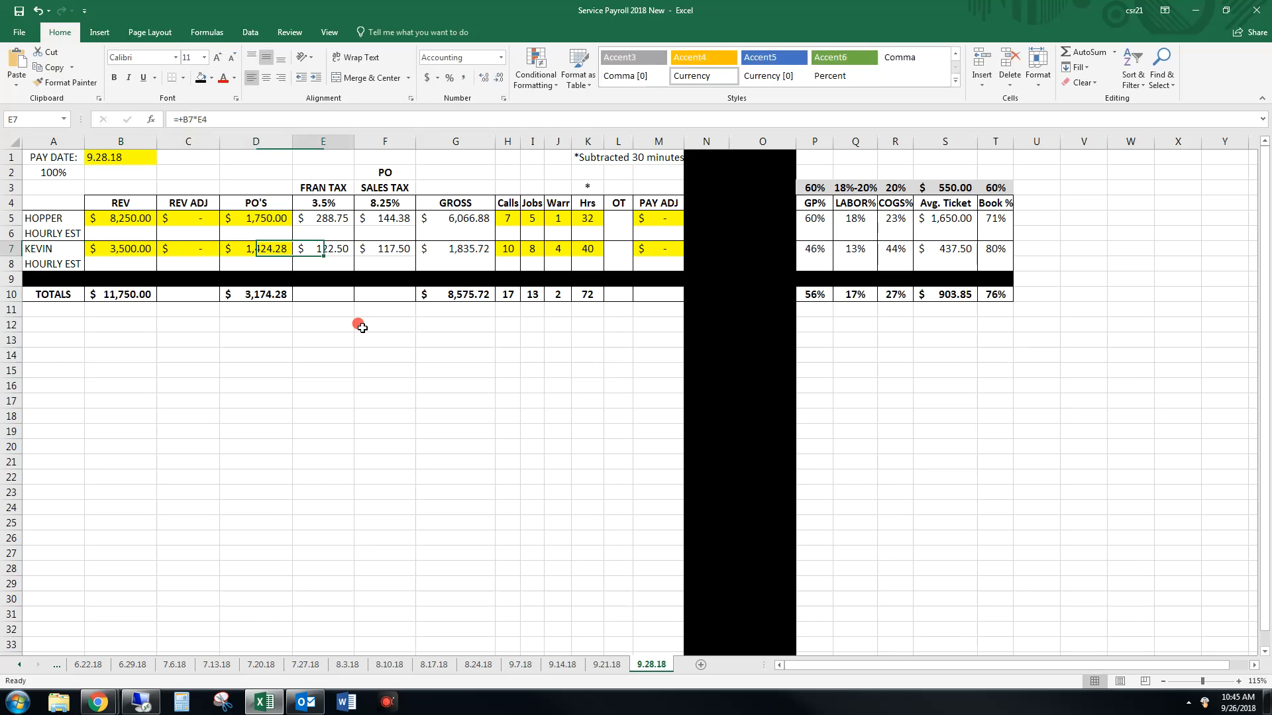
type("132")
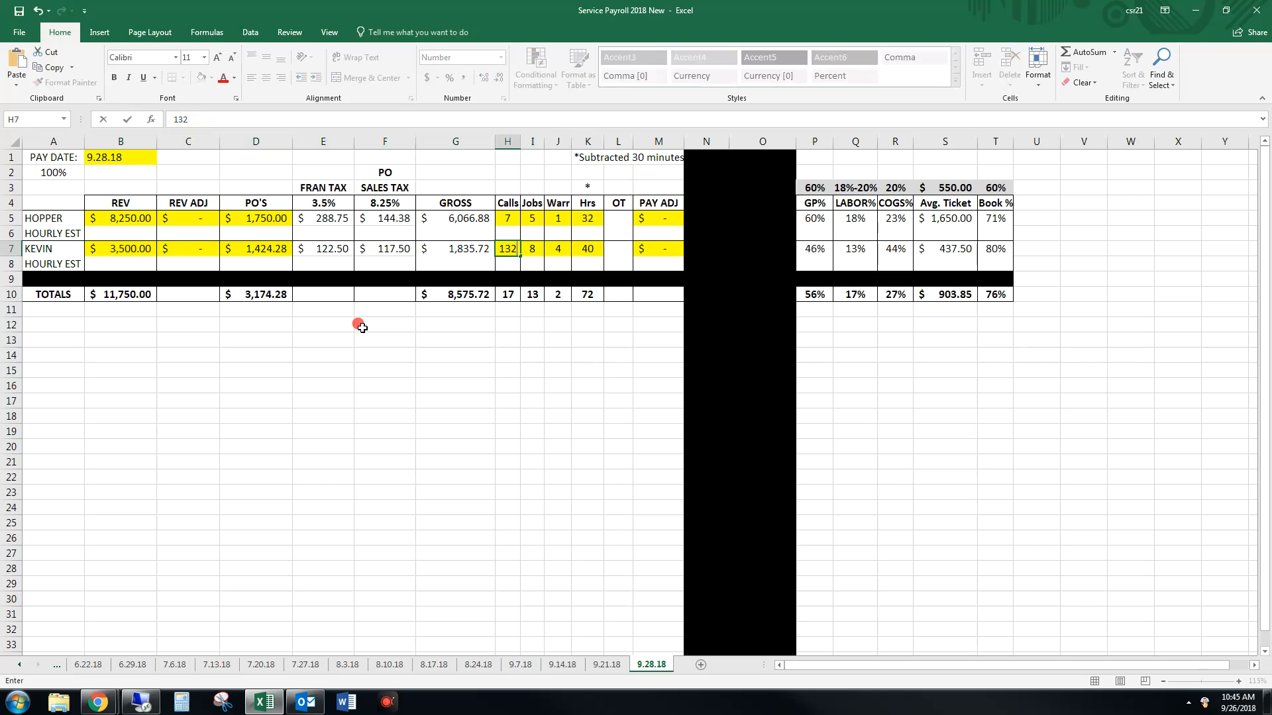
key("Right")
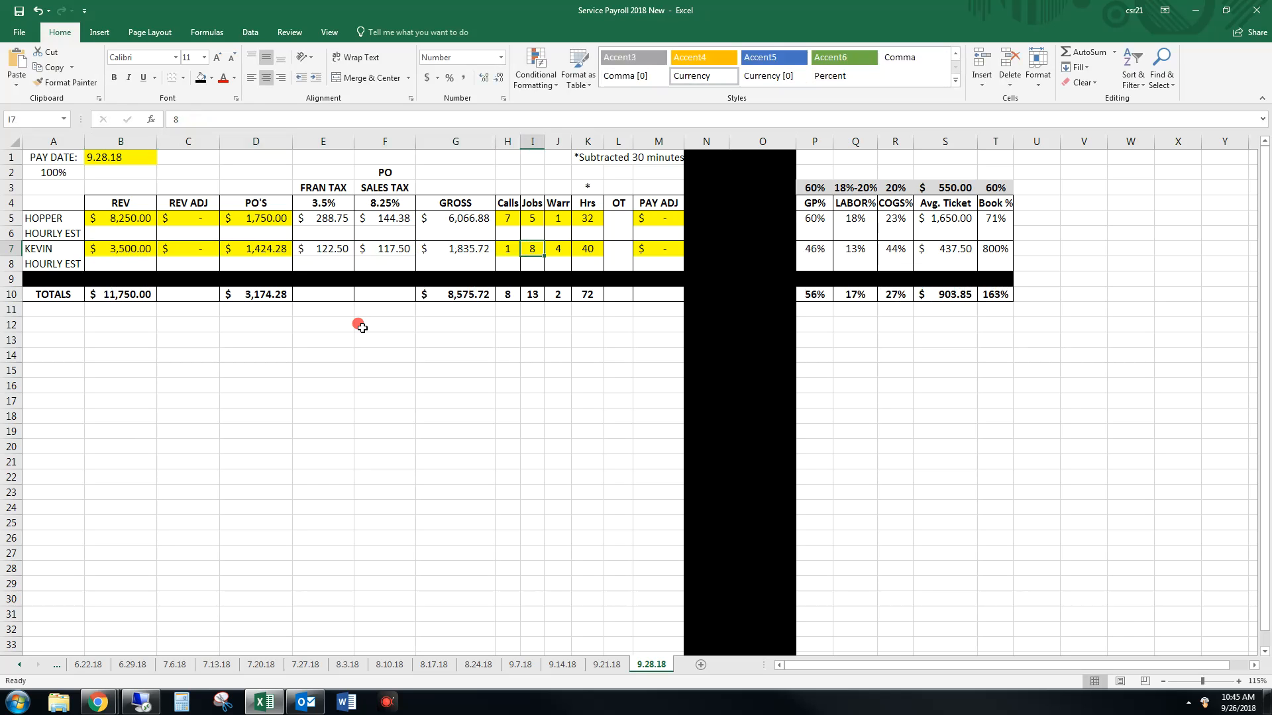
key("Left")
type("2")
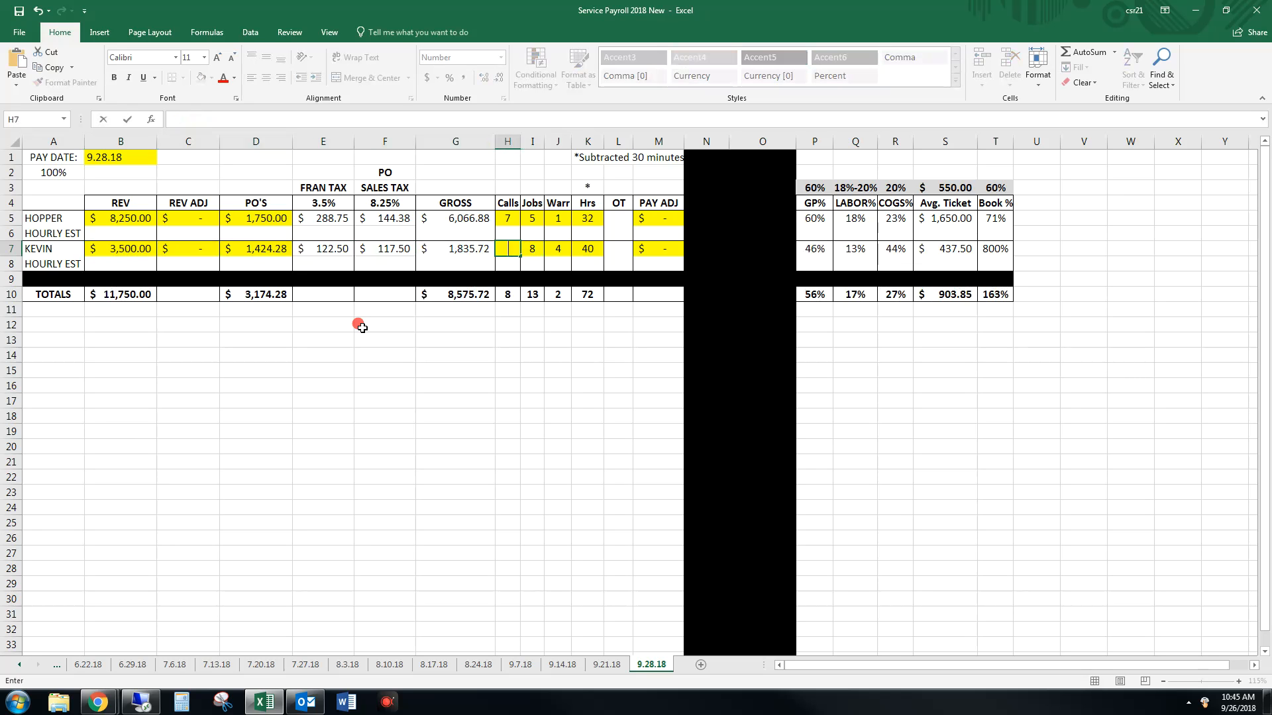
type("12")
key("Tab")
type("4")
key("Tab")
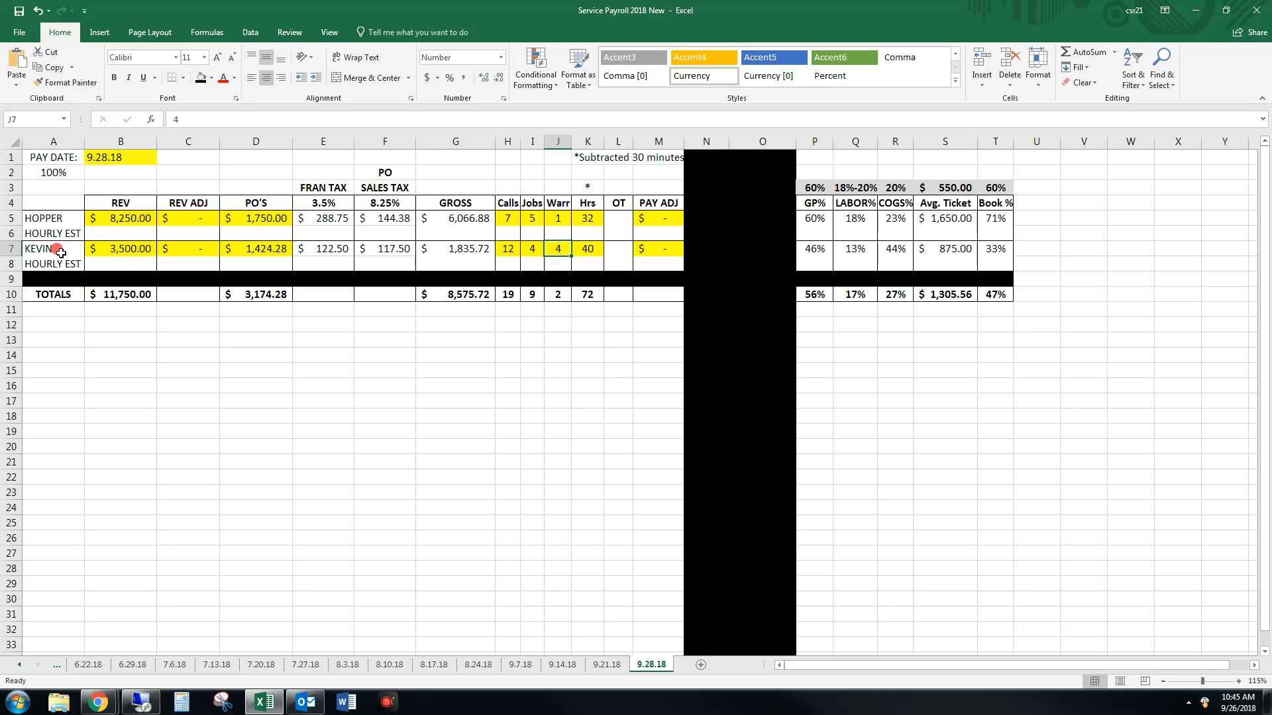
Step: Compare the two technicians' figures by highlighting rows 7 and 5 in turn
left_click(10, 249)
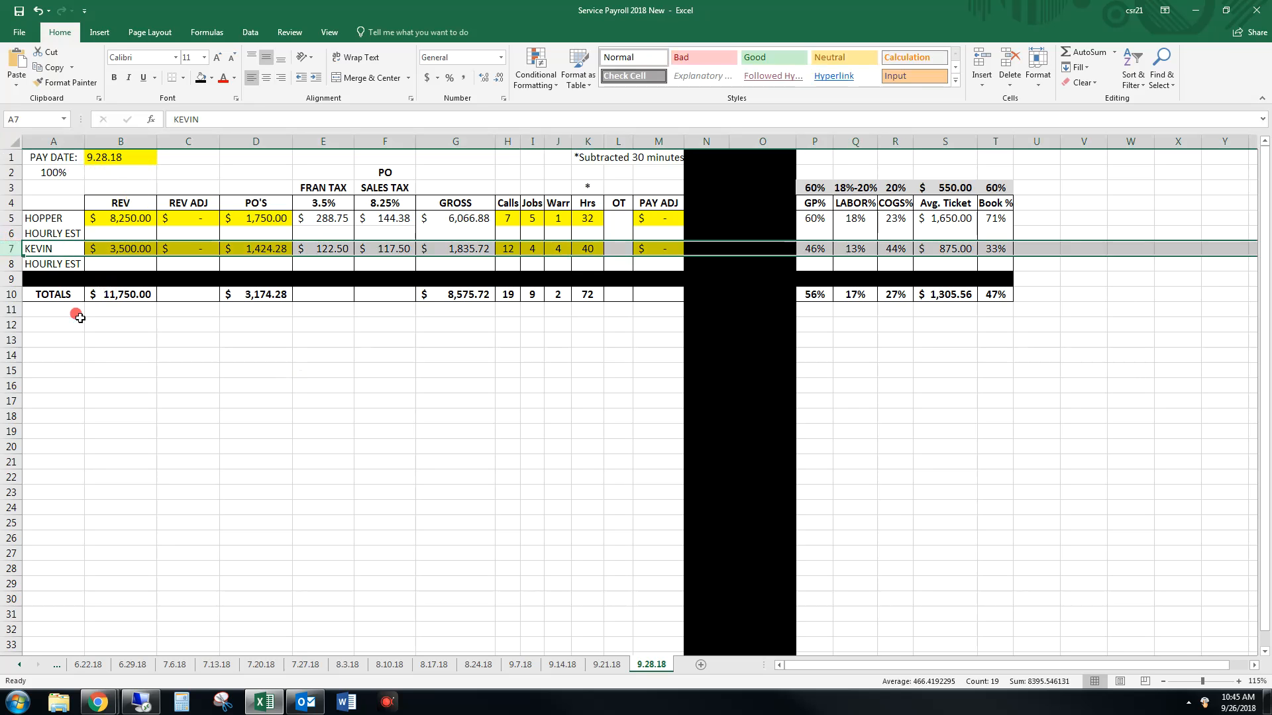
left_click(11, 218)
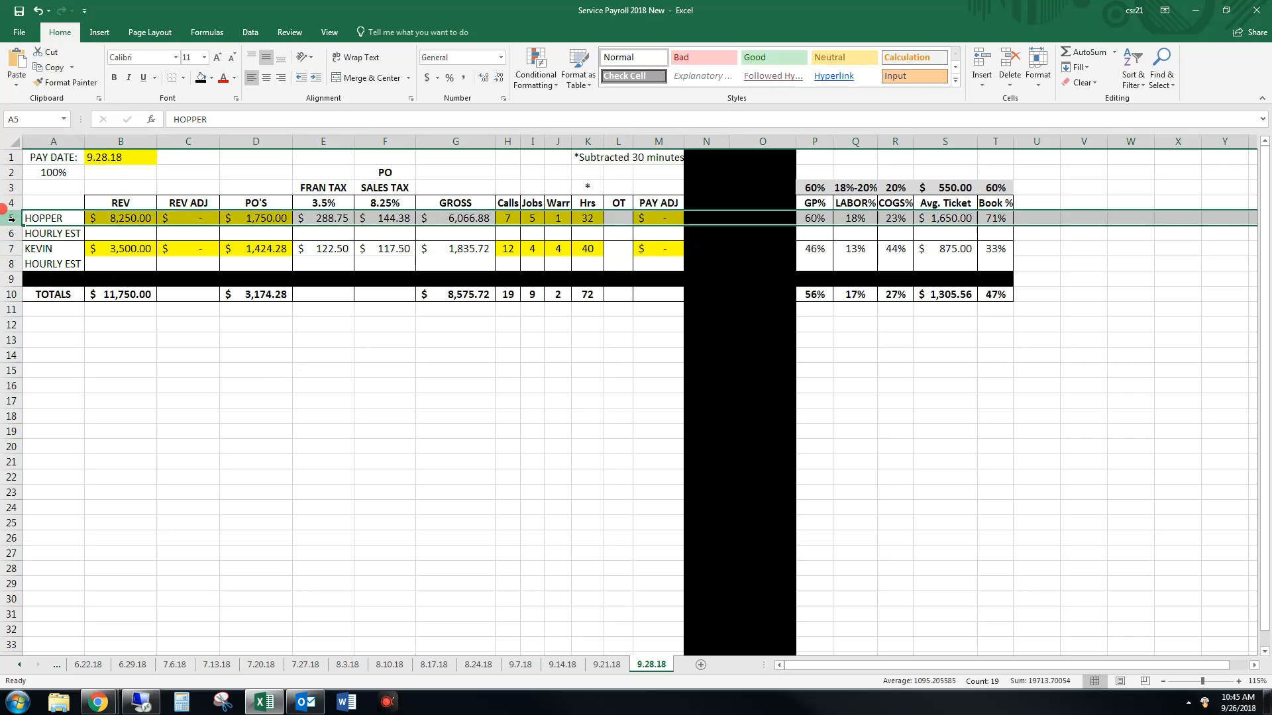
left_click(11, 248)
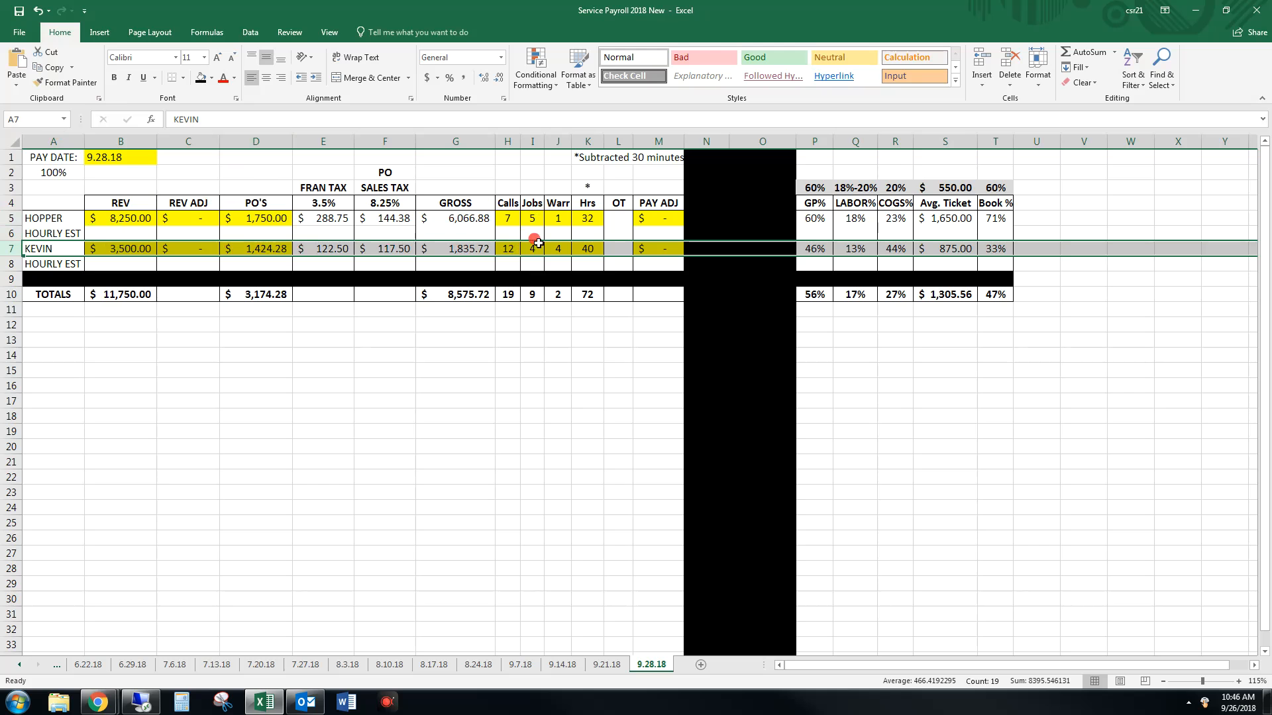
left_click_drag(491, 382, 516, 385)
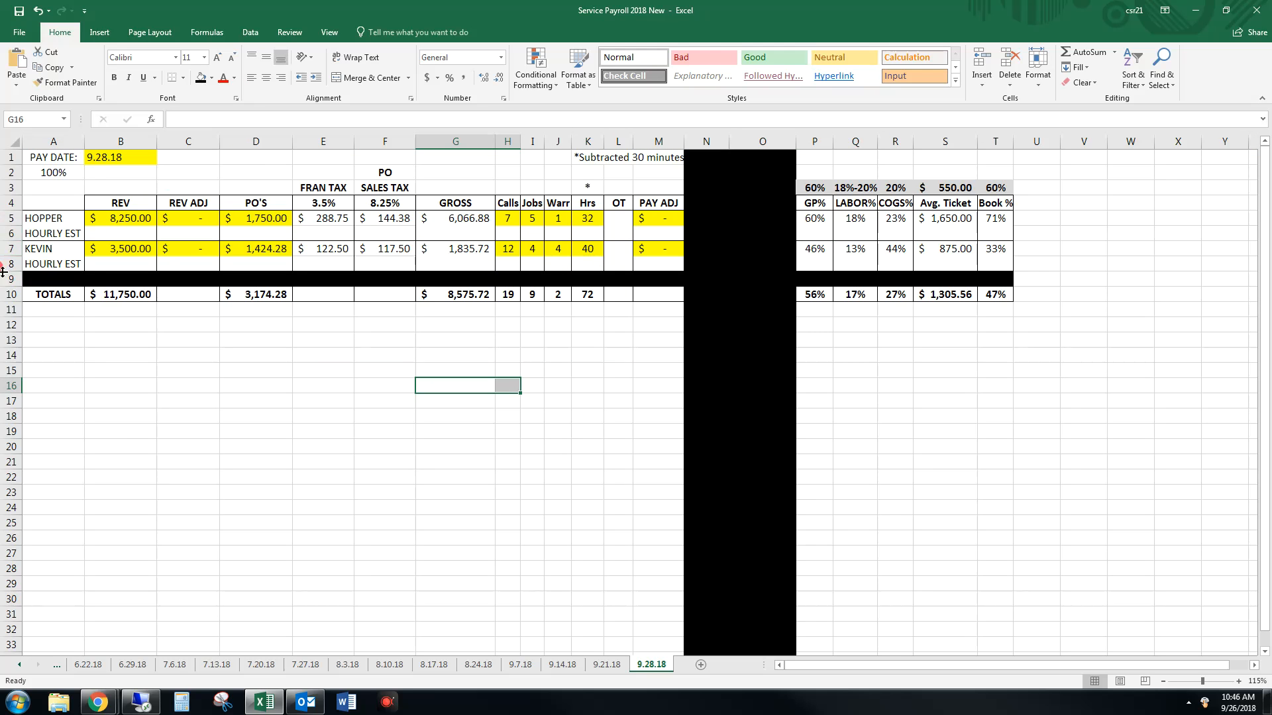
Step: Undo the row 7 trial entries, the black column fills and the latest row 5 PO's and adjustment changes
key("ctrl+z")
key("ctrl+z")
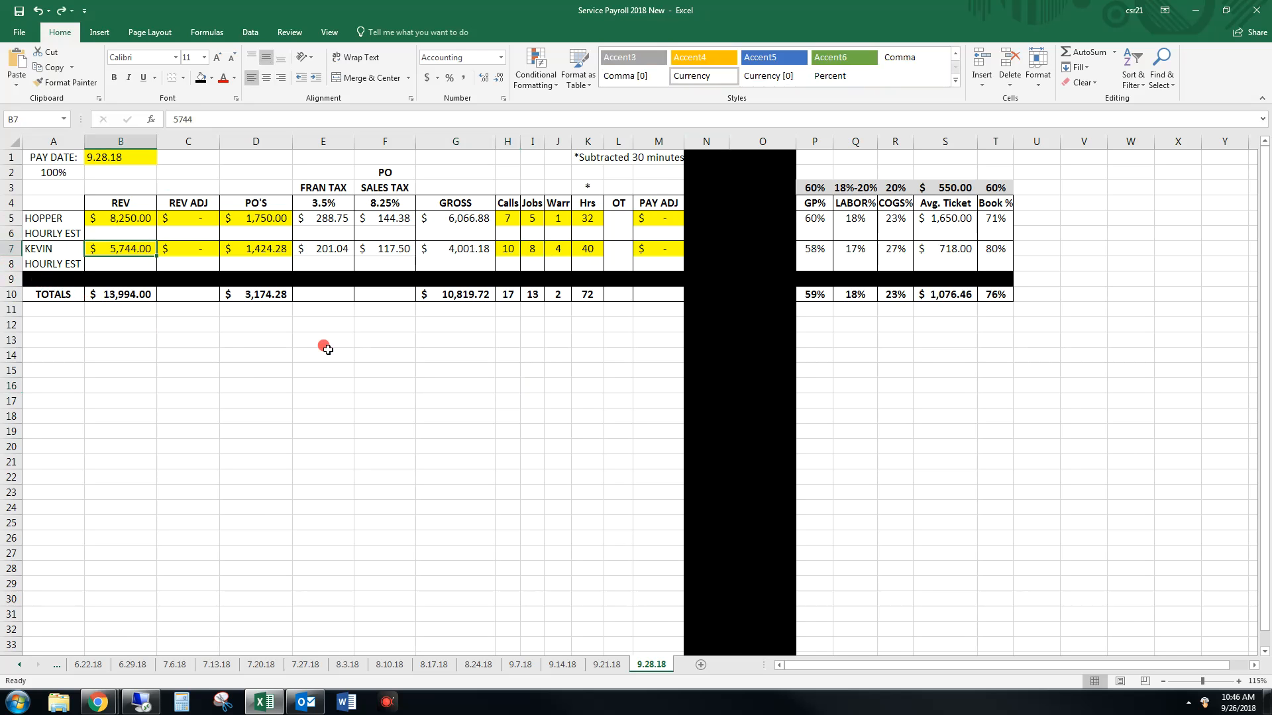
key("ctrl+z")
key("ctrl+z")
key("ctrl+z")
key("ctrl+z")
key("ctrl+z")
key("ctrl+z")
key("ctrl+z")
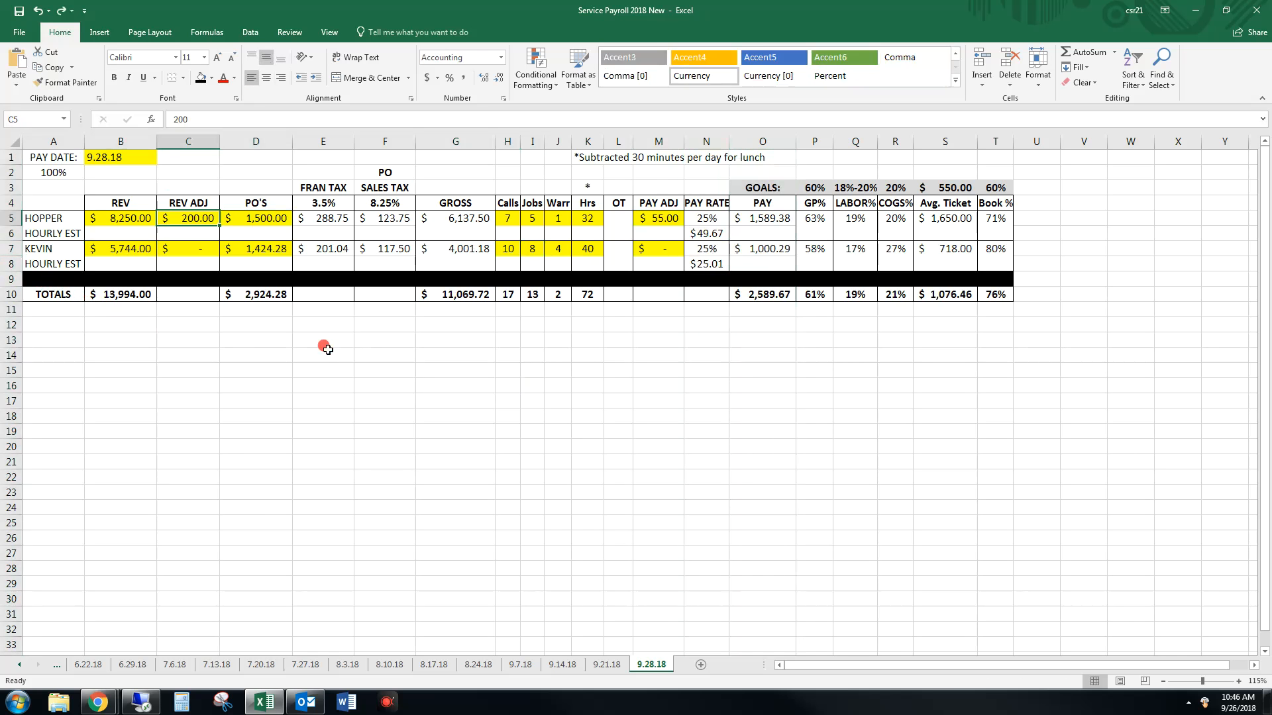
Step: Undo the remaining row 5 sample entries until the adjustments, PO's, job counts and hours are back at zero
key("ctrl+z")
key("ctrl+z")
key("ctrl+z")
key("ctrl+z")
key("ctrl+z")
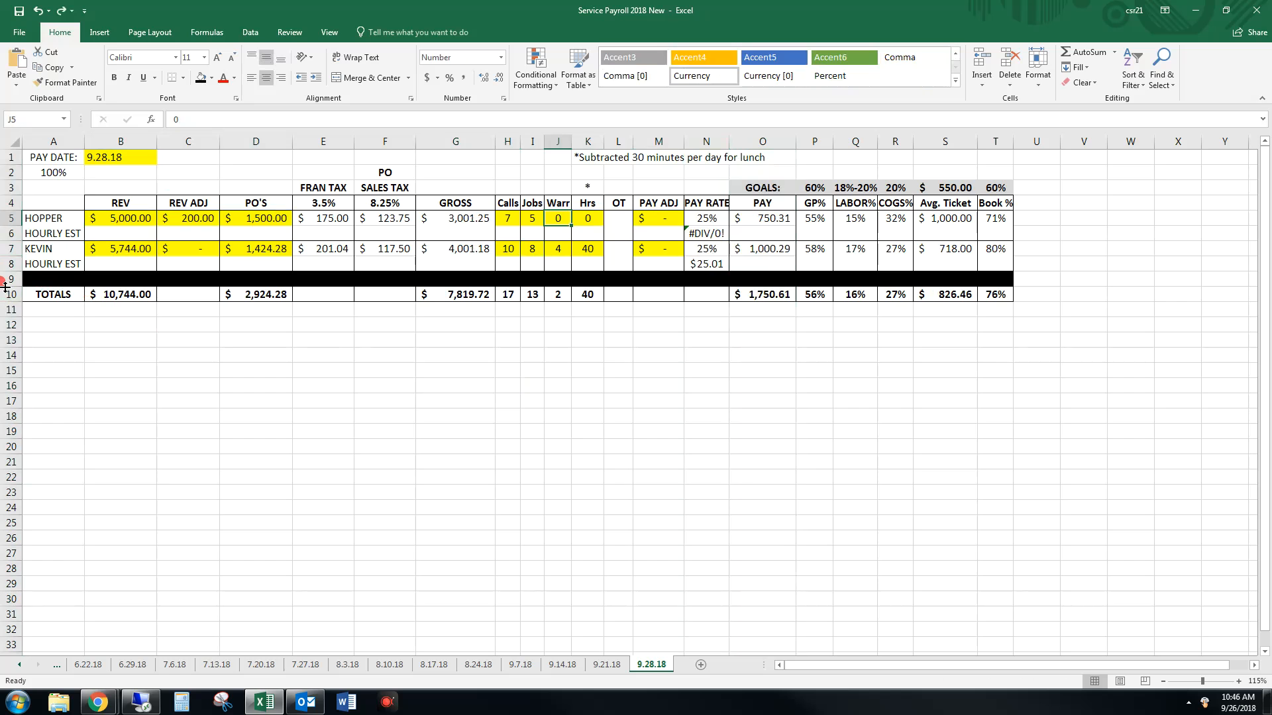
key("ctrl+z")
left_click(258, 359)
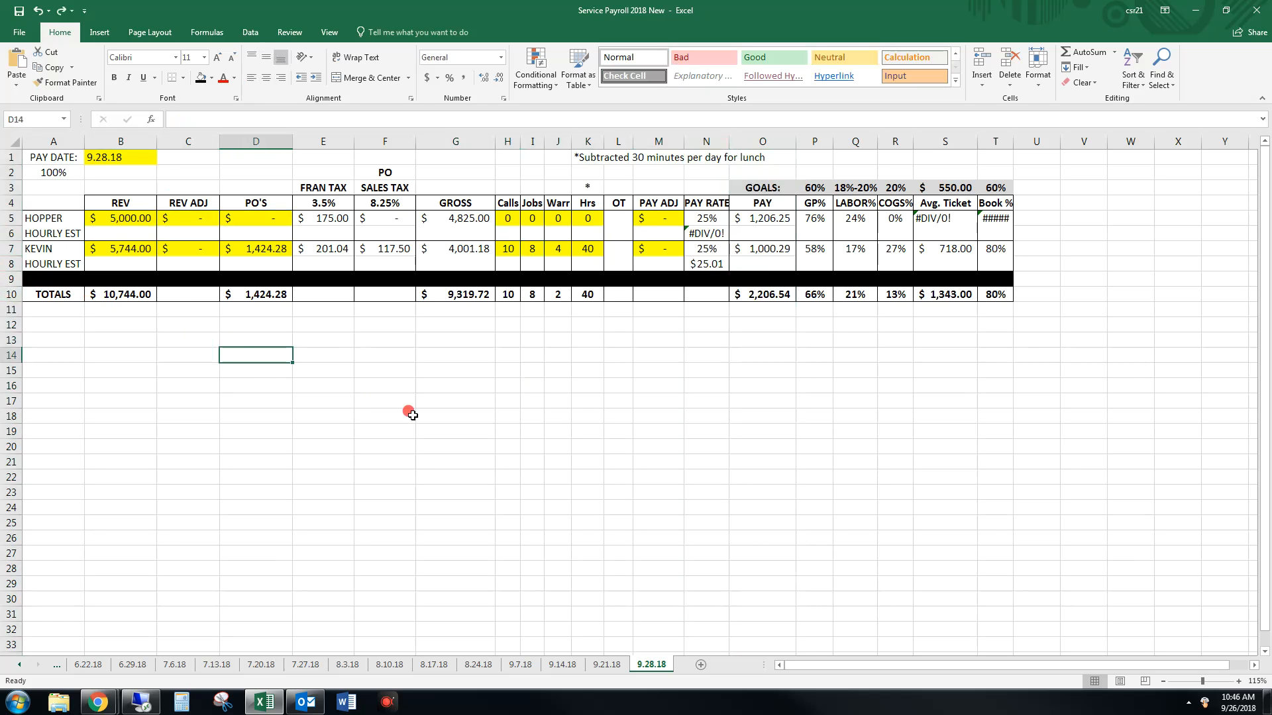
Step: Reset the revenue for the technician in row 5 to 0
left_click(120, 220)
type("0")
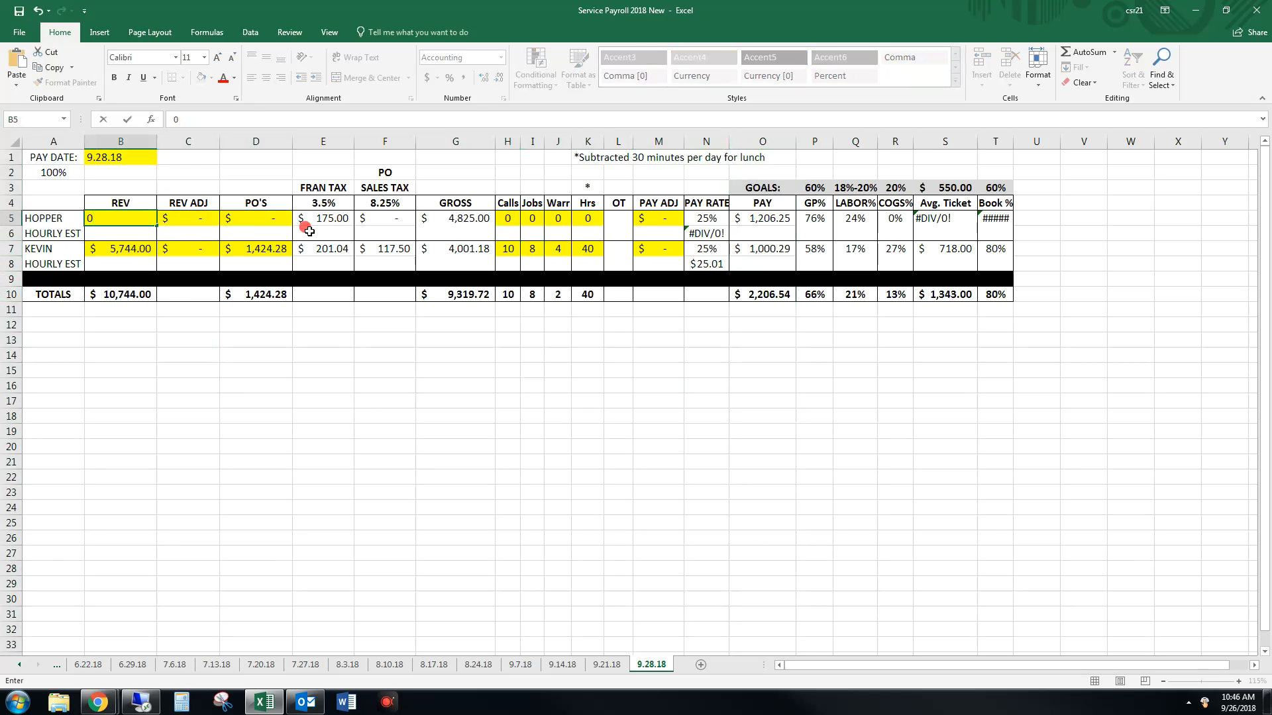
key("Return")
left_click(649, 505)
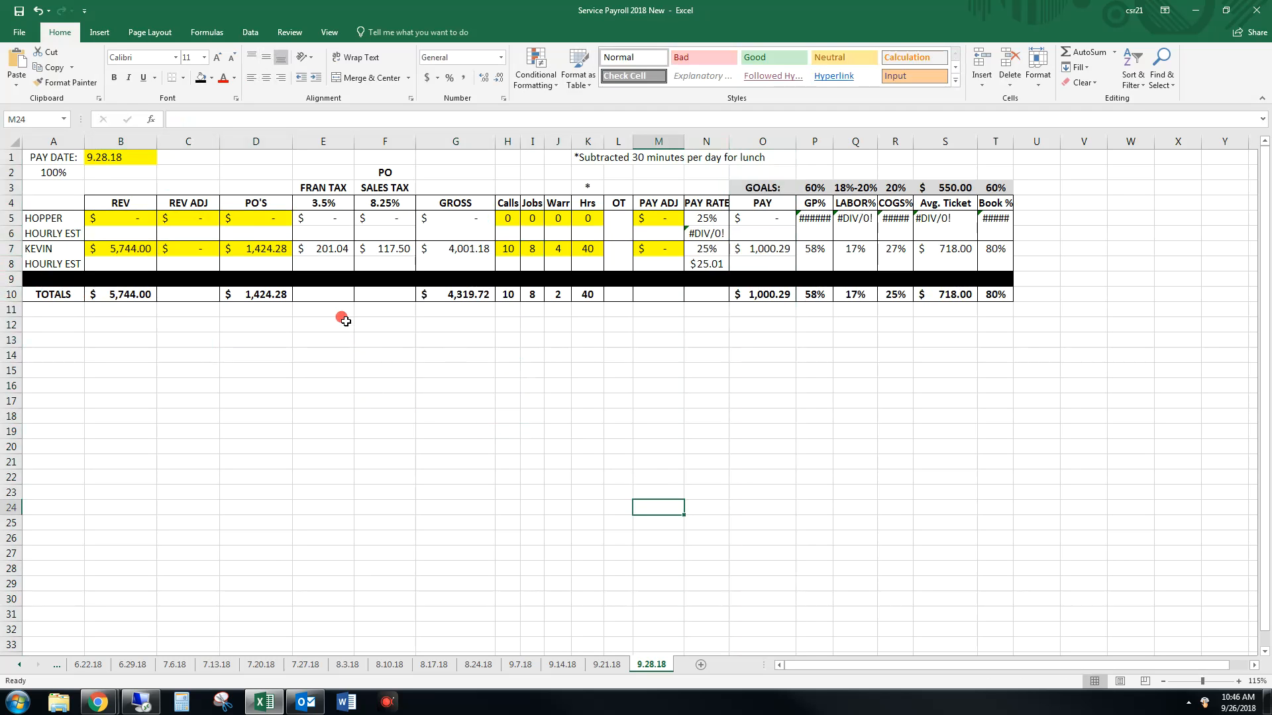
Step: Create a copy of the 9.28.18 payroll sheet at the end of the same workbook
left_click(108, 159)
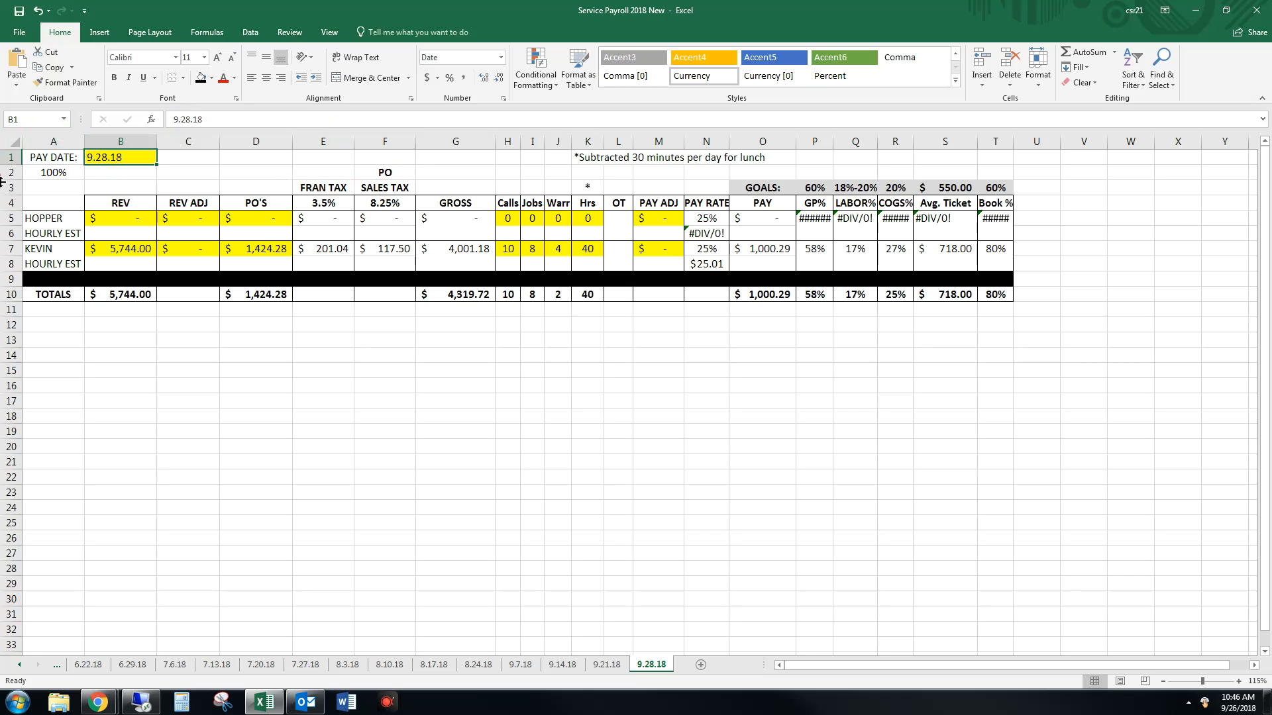
right_click(659, 665)
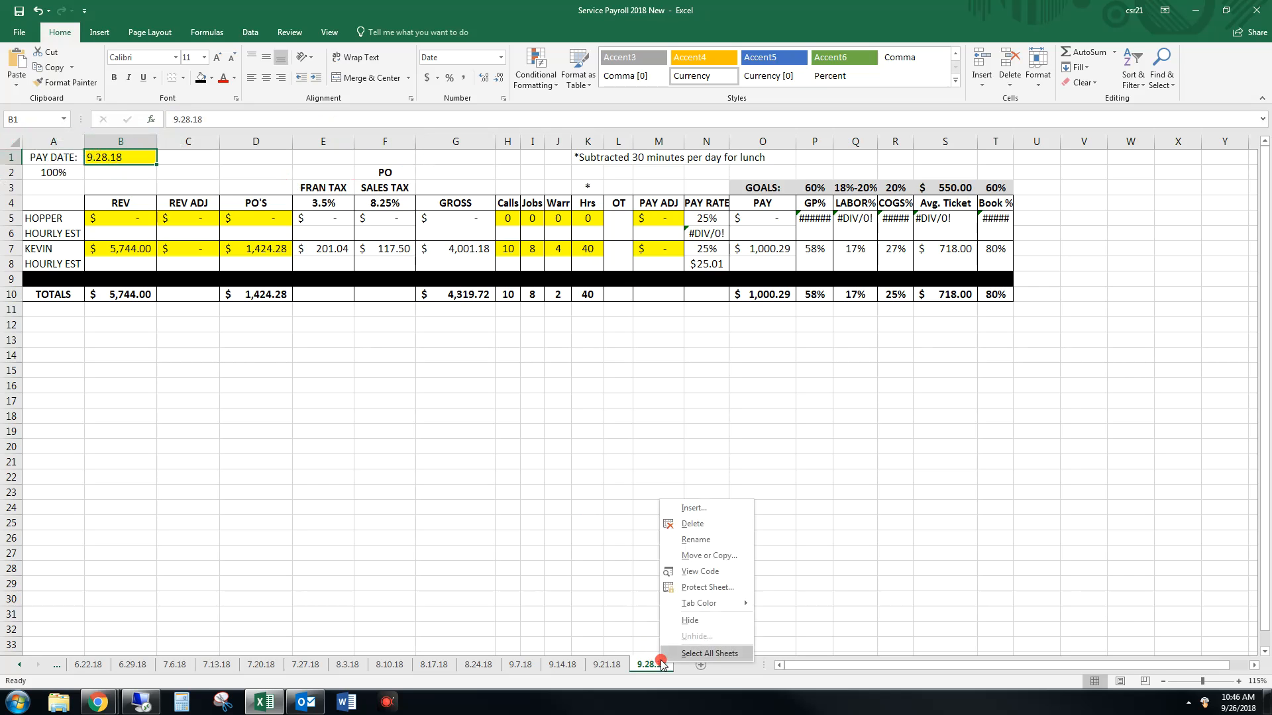
left_click(692, 555)
left_click(603, 604)
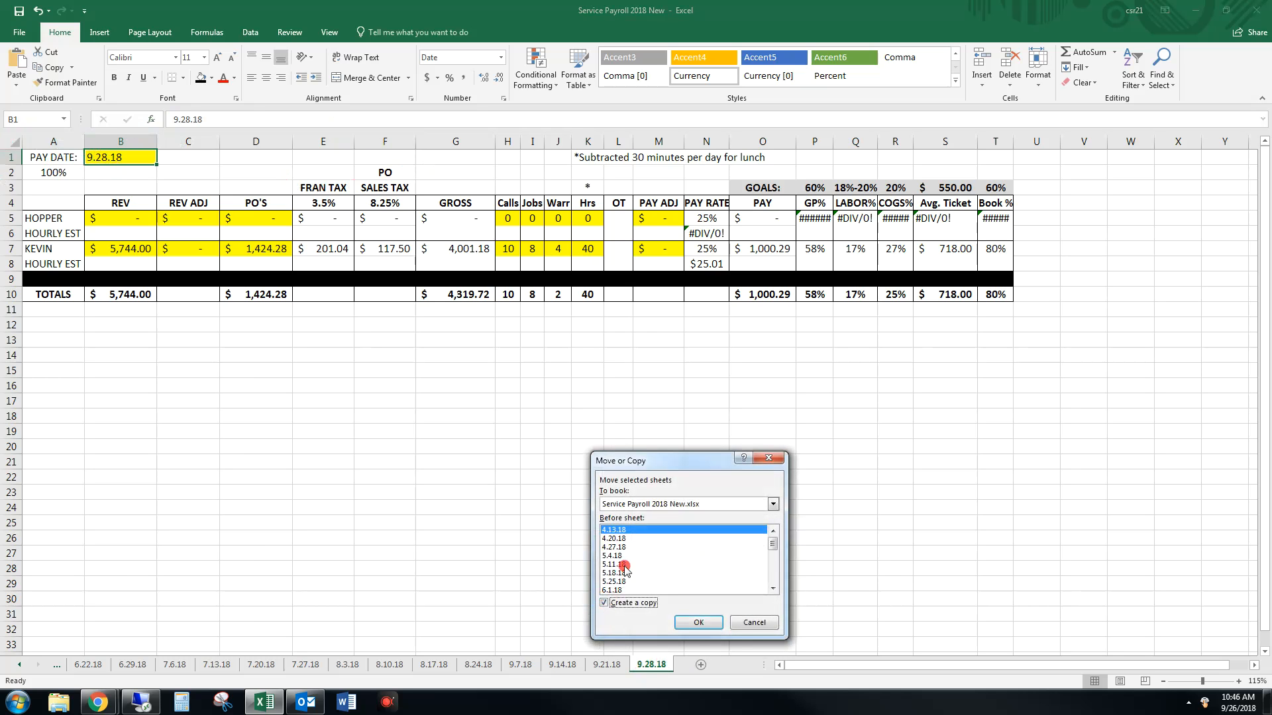
scroll(624, 570, "down", 6)
left_click(627, 590)
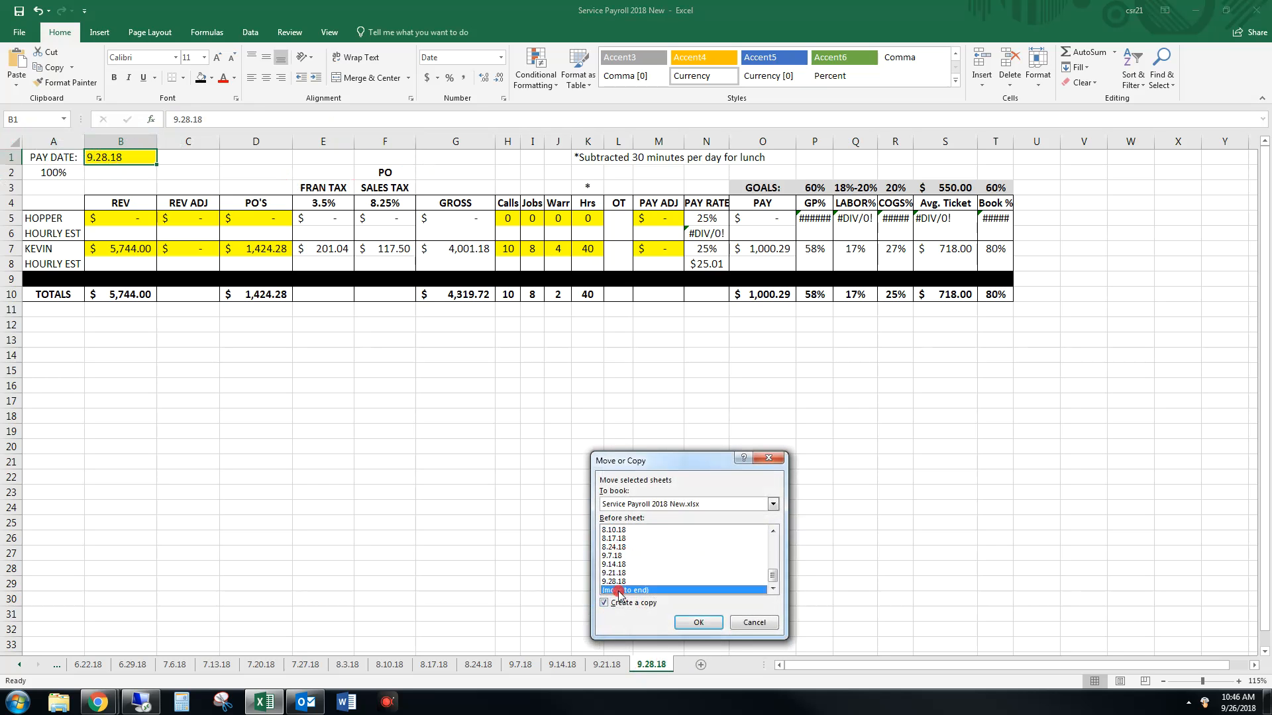
left_click(687, 624)
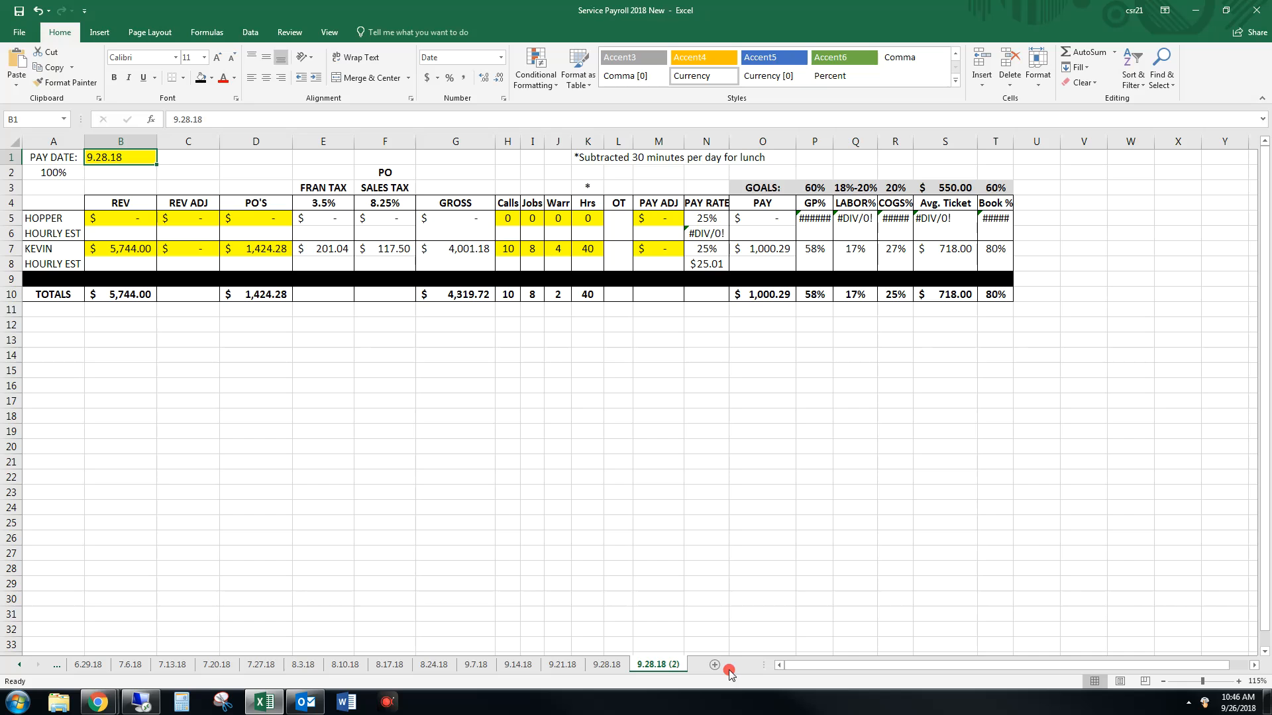
Step: Check the calendar for the next pay date and rename the copied sheet as 10.5.18
left_click(1238, 703)
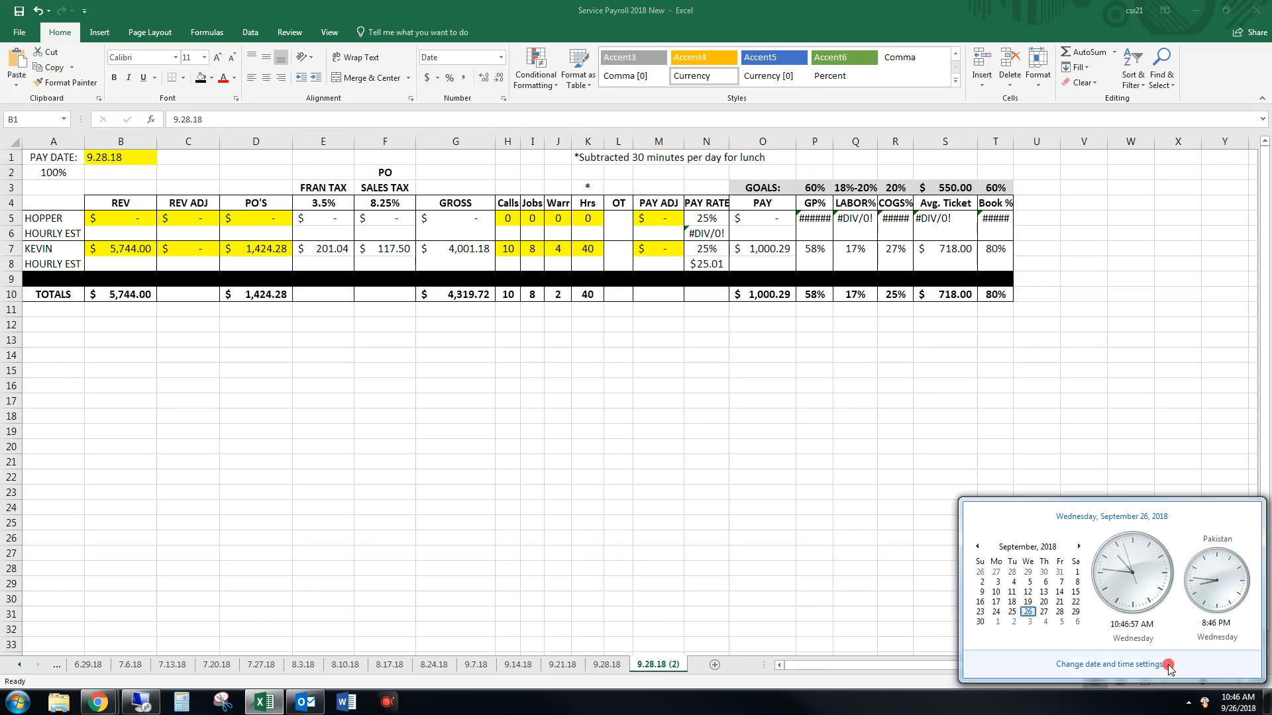
left_click(1061, 621)
double_click(648, 663)
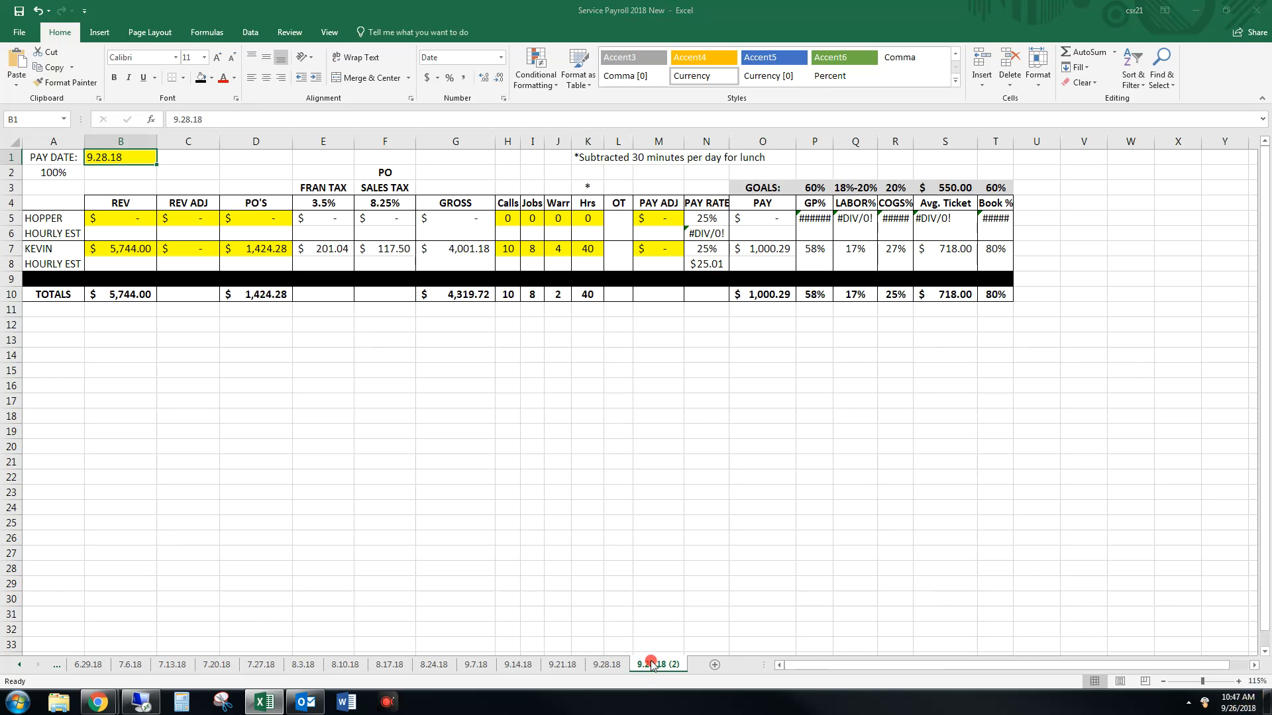
type("10.5.")
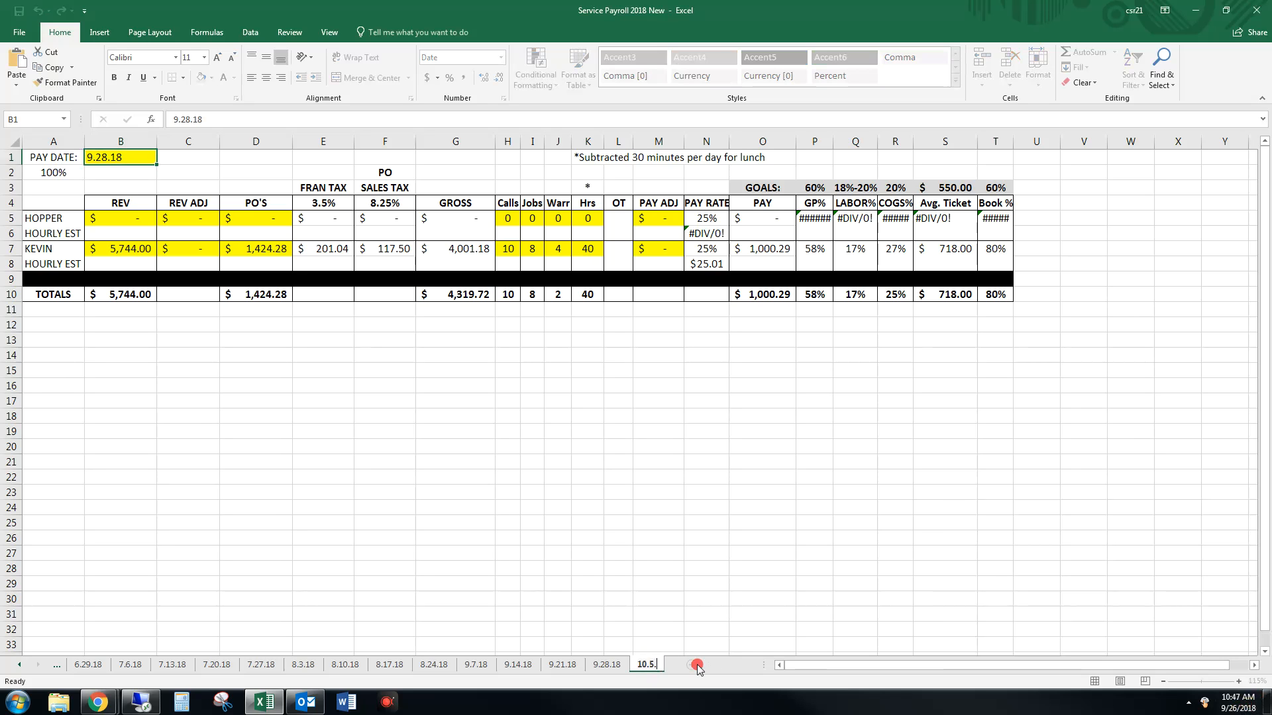
type("18")
left_click_drag(258, 432, 198, 416)
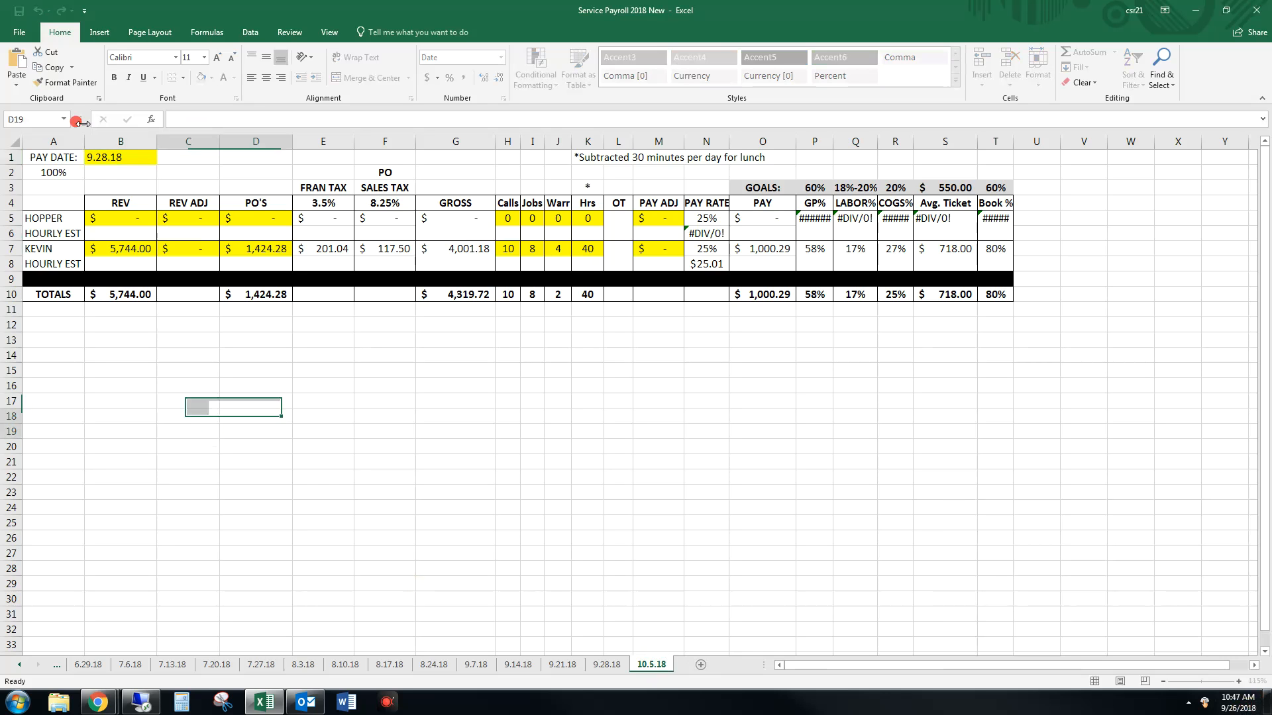
Step: Try to update the pay date in cell B1 of the copied sheet by adding 10.5.18
left_click(113, 159)
key("F2")
type("10.5")
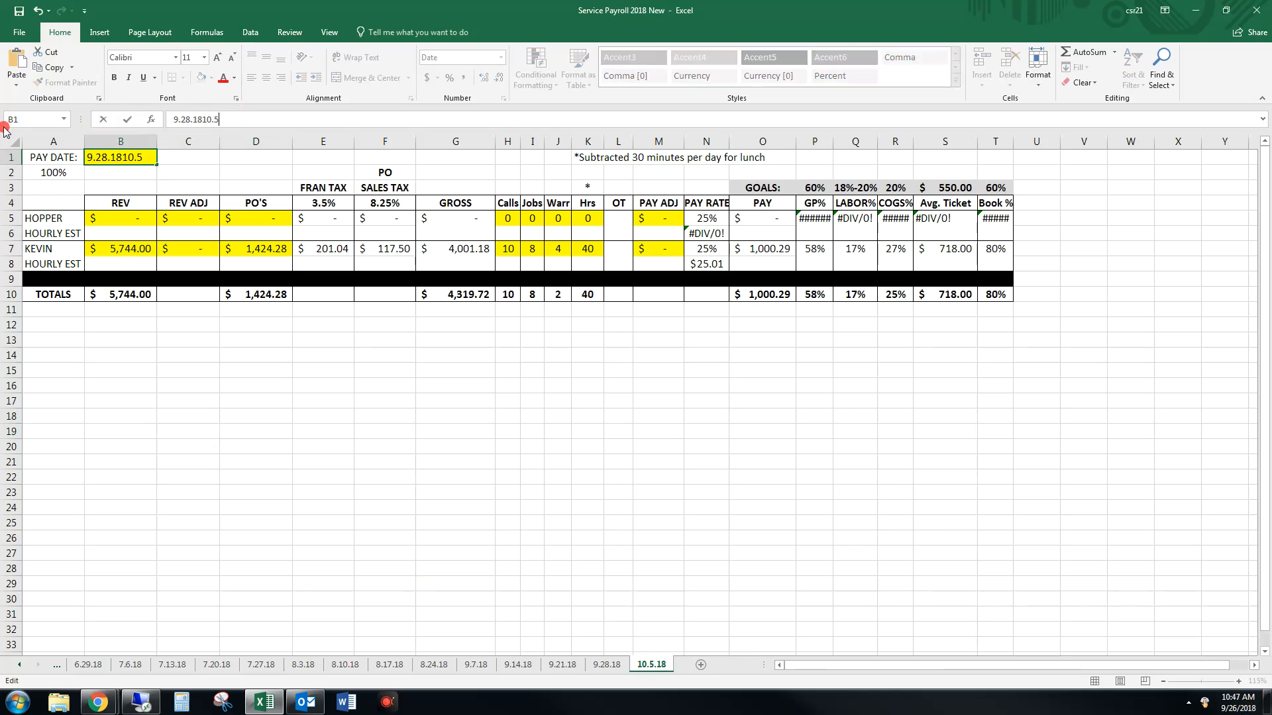
type(".18")
left_click(364, 510)
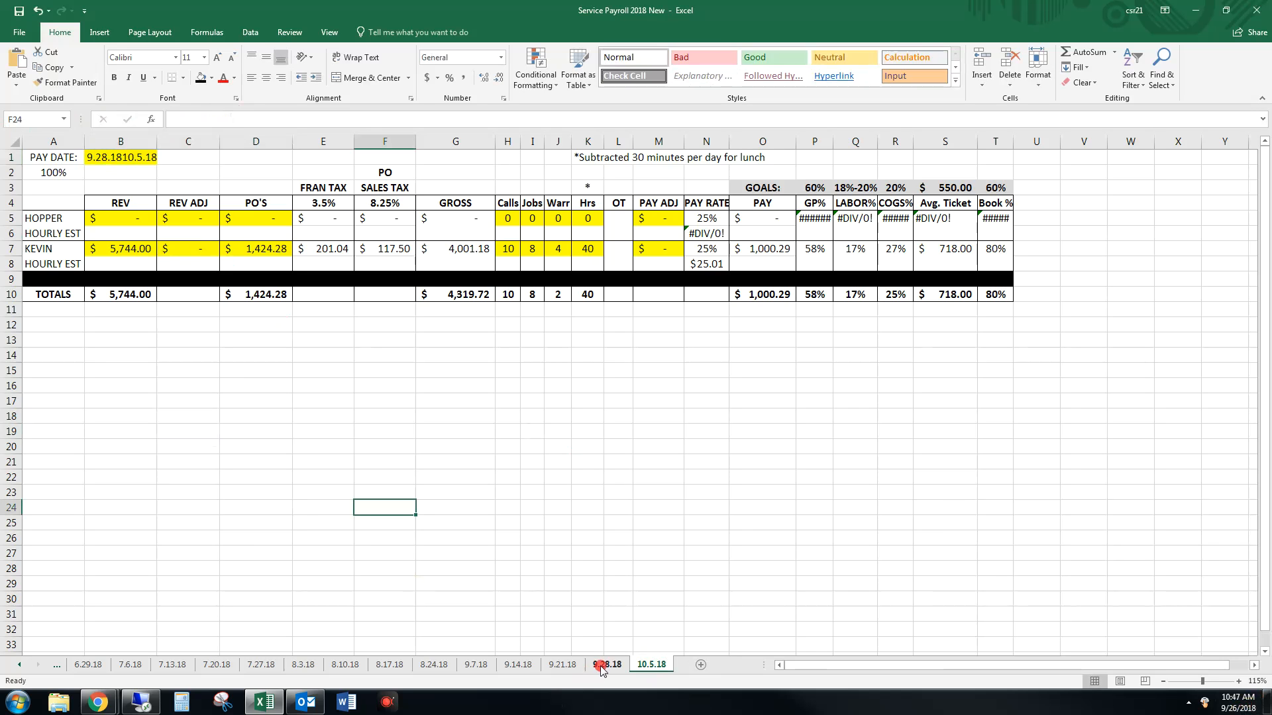
Step: Look back at the 9.28.18 sheet, and replace the pay date in B1 of the 10.5.18 sheet with 10.5.18
left_click(603, 664)
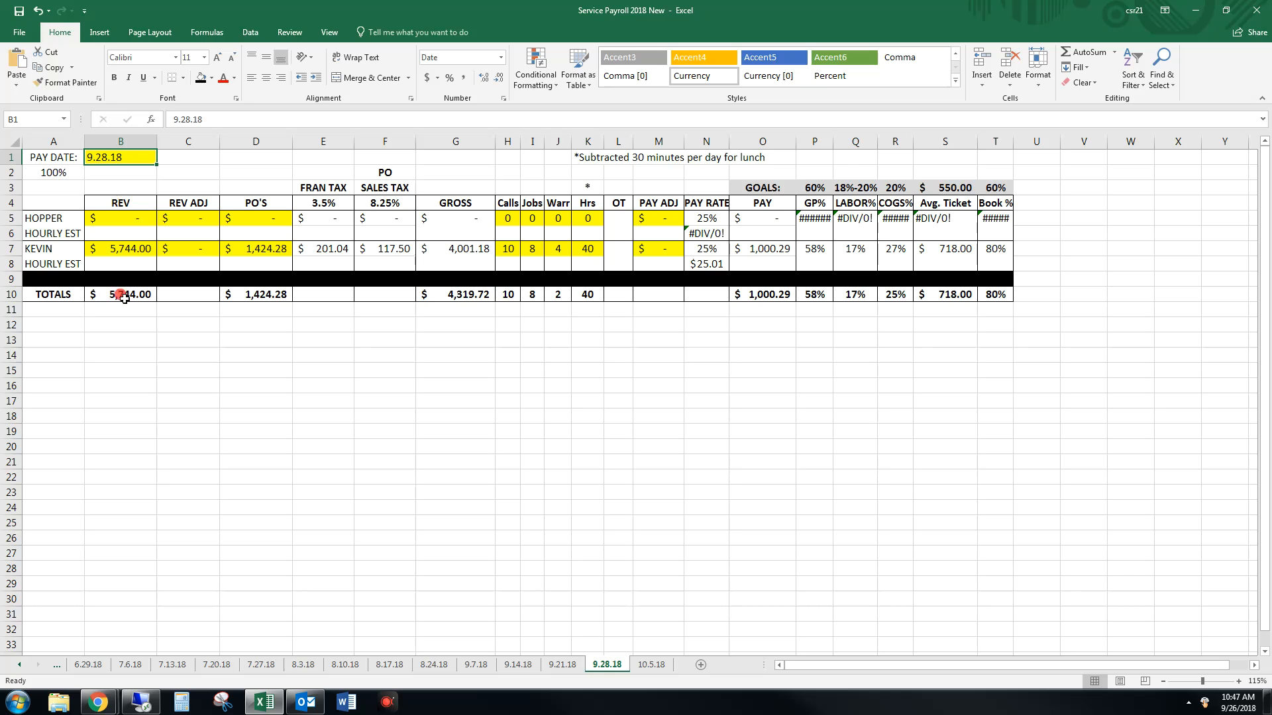
left_click(652, 665)
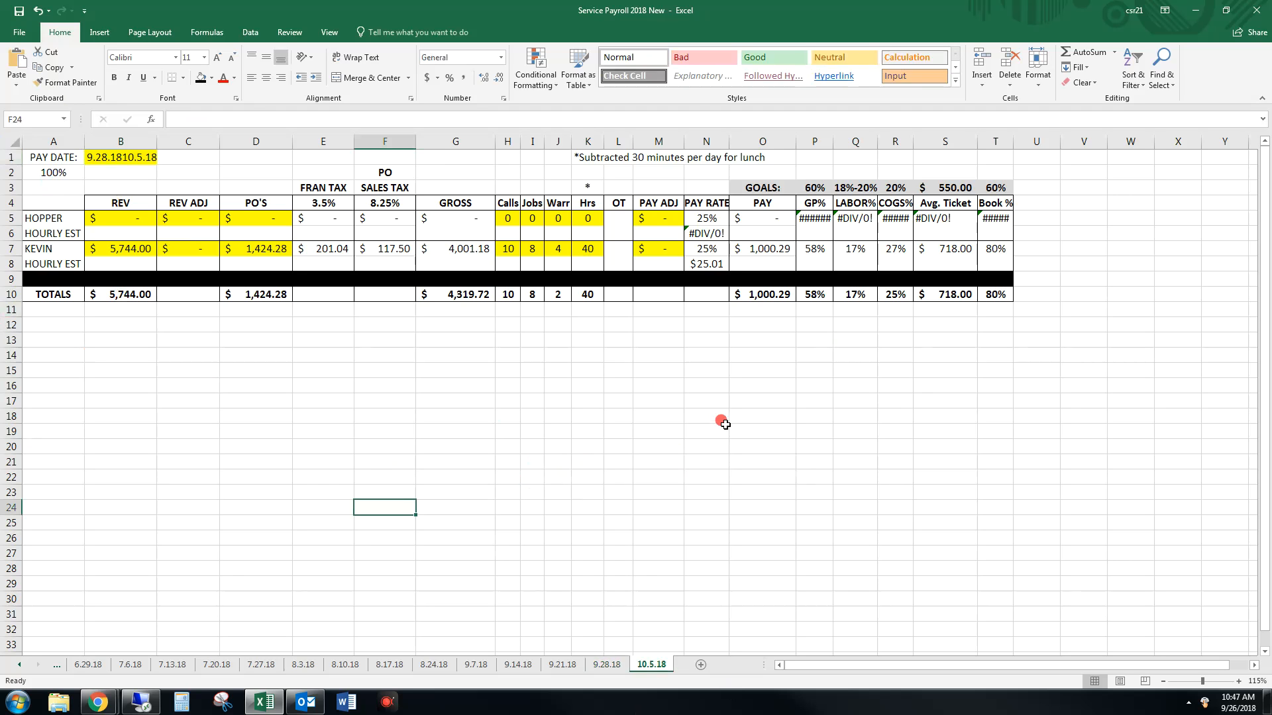
left_click(109, 162)
type("10.")
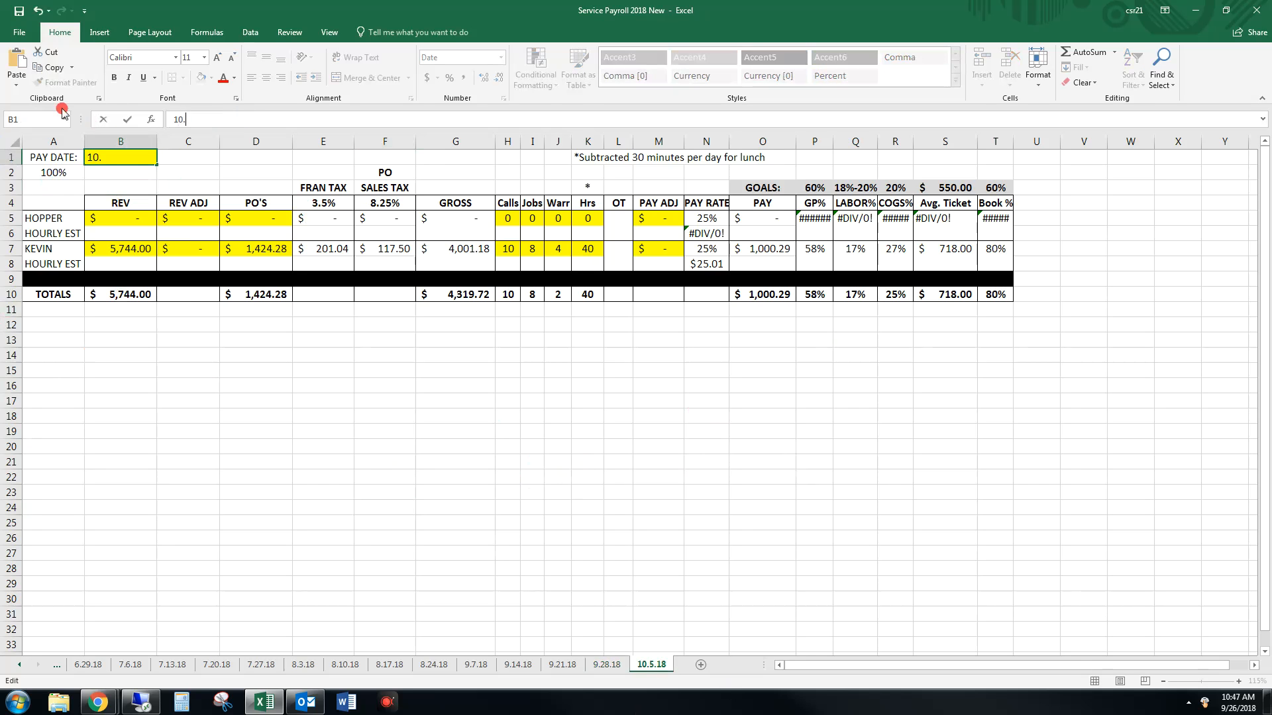
type("5.18")
left_click(273, 400)
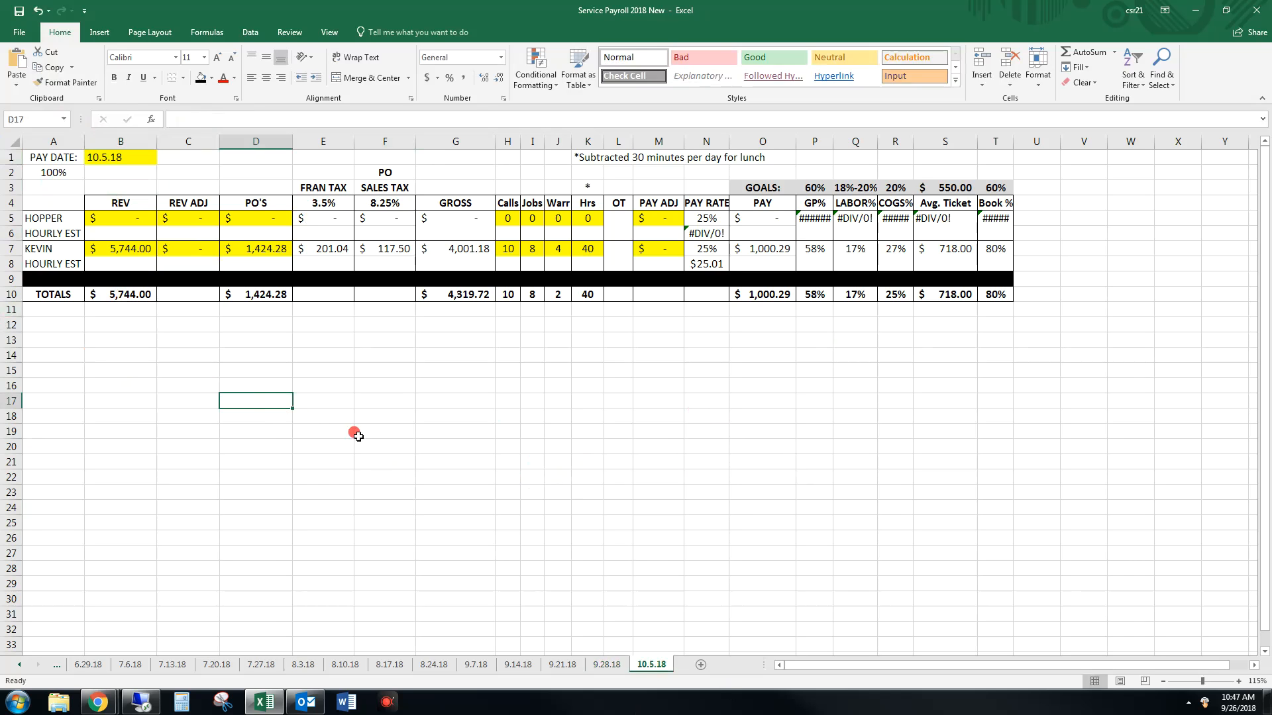
Step: Compare the 9.28.18 and 10.5.18 sheets and check the pay period dates in the September 2018 calendar
left_click(605, 665)
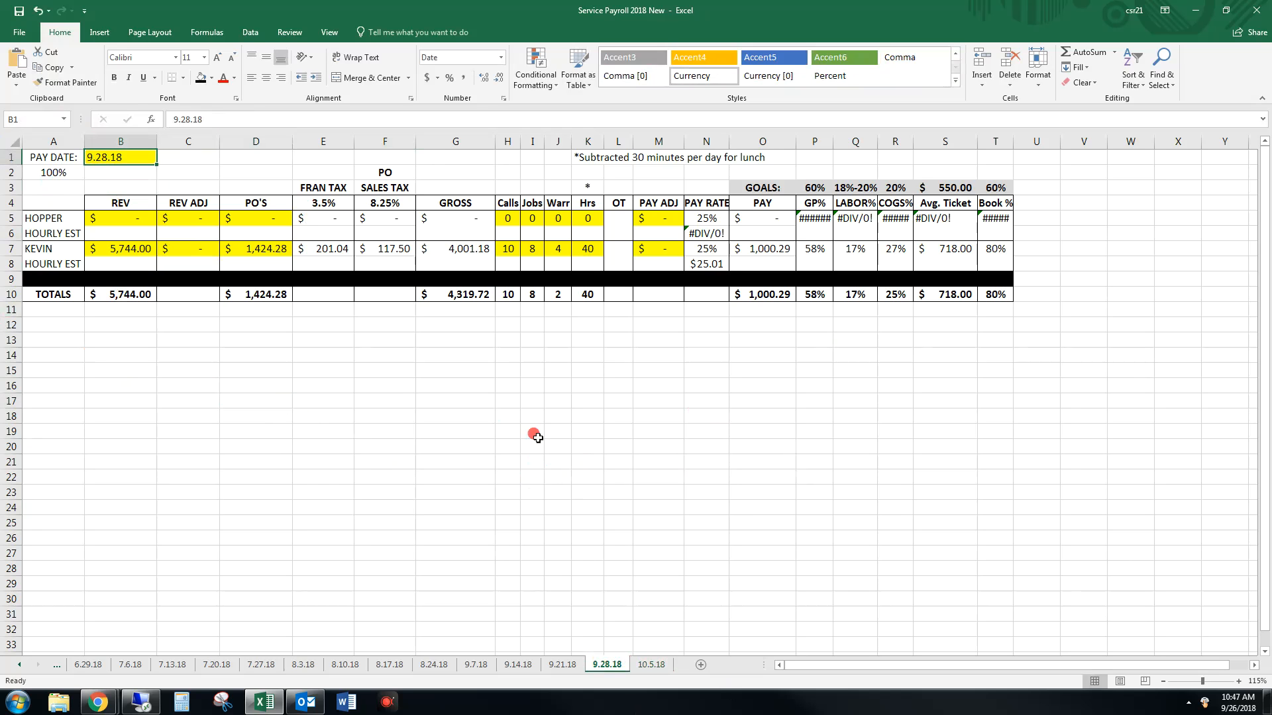
left_click(641, 665)
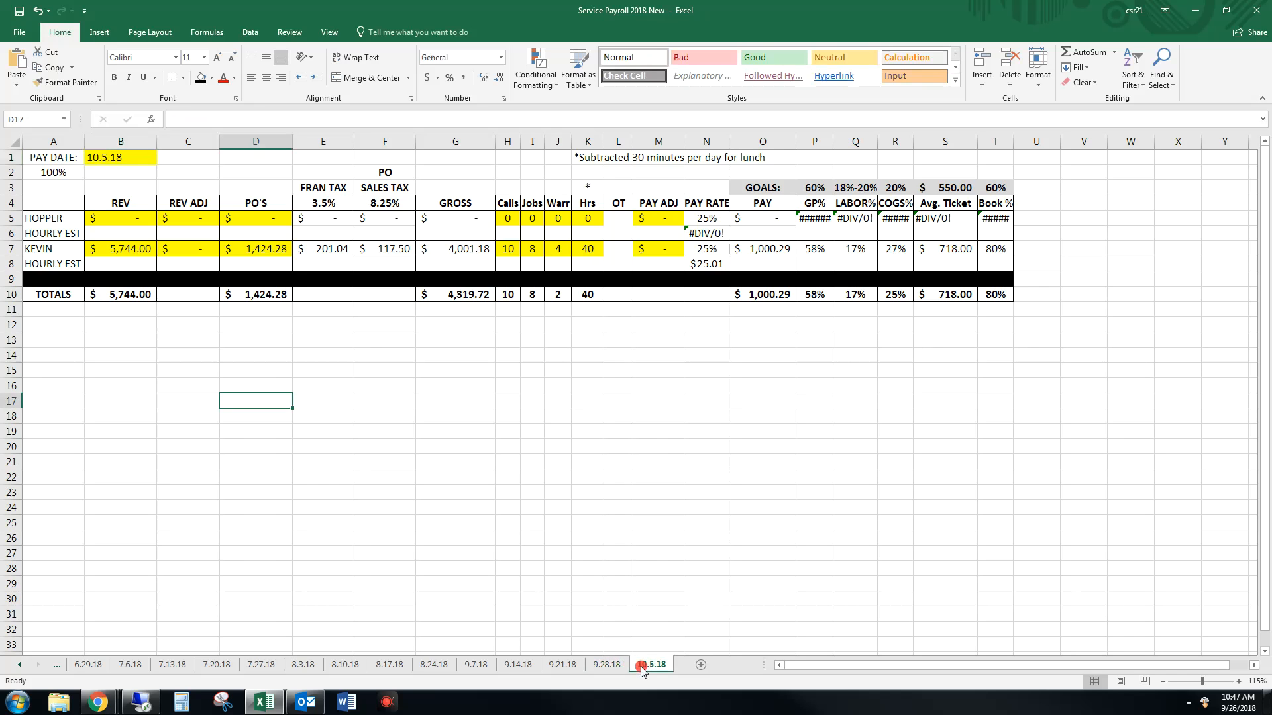
left_click(607, 665)
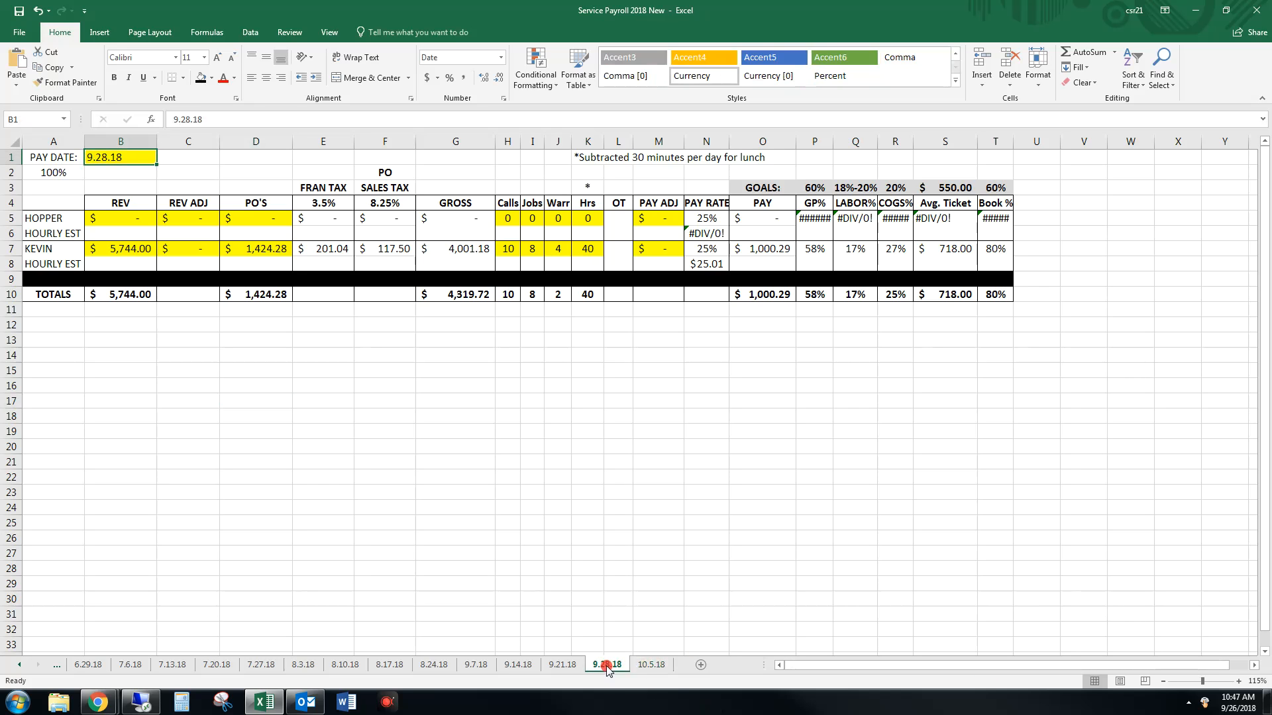
left_click(1235, 703)
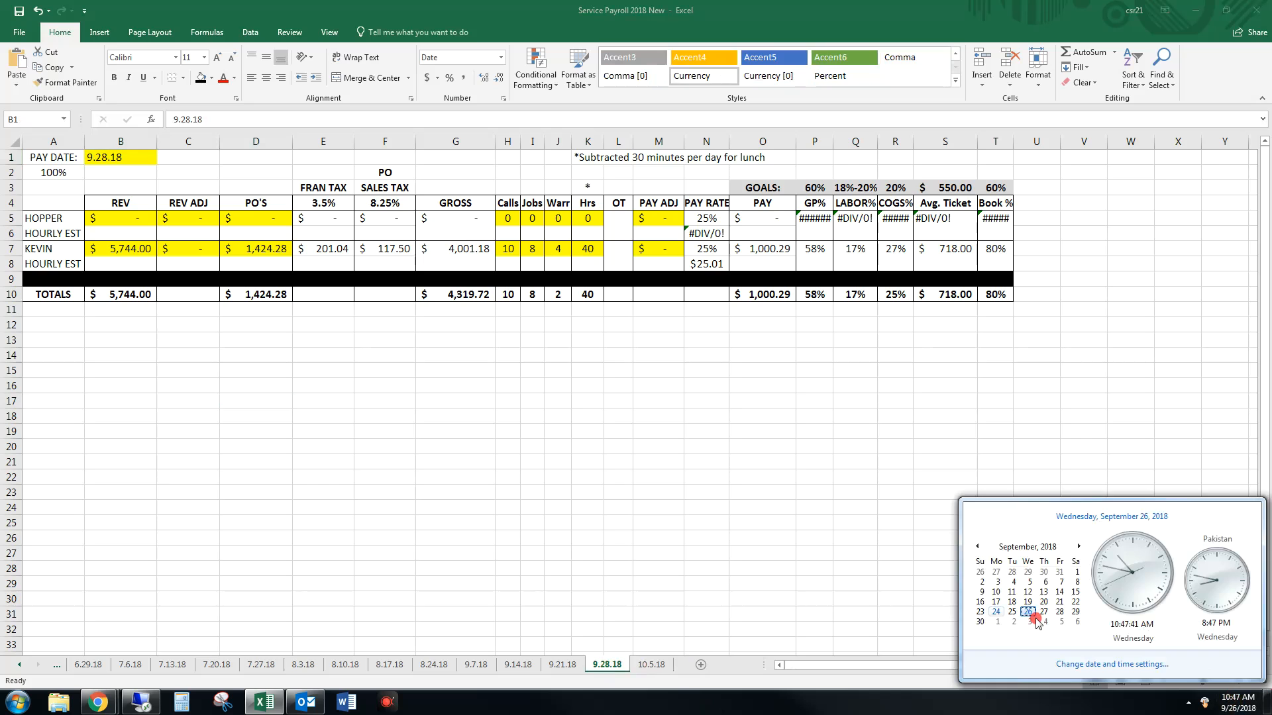
left_click(494, 483)
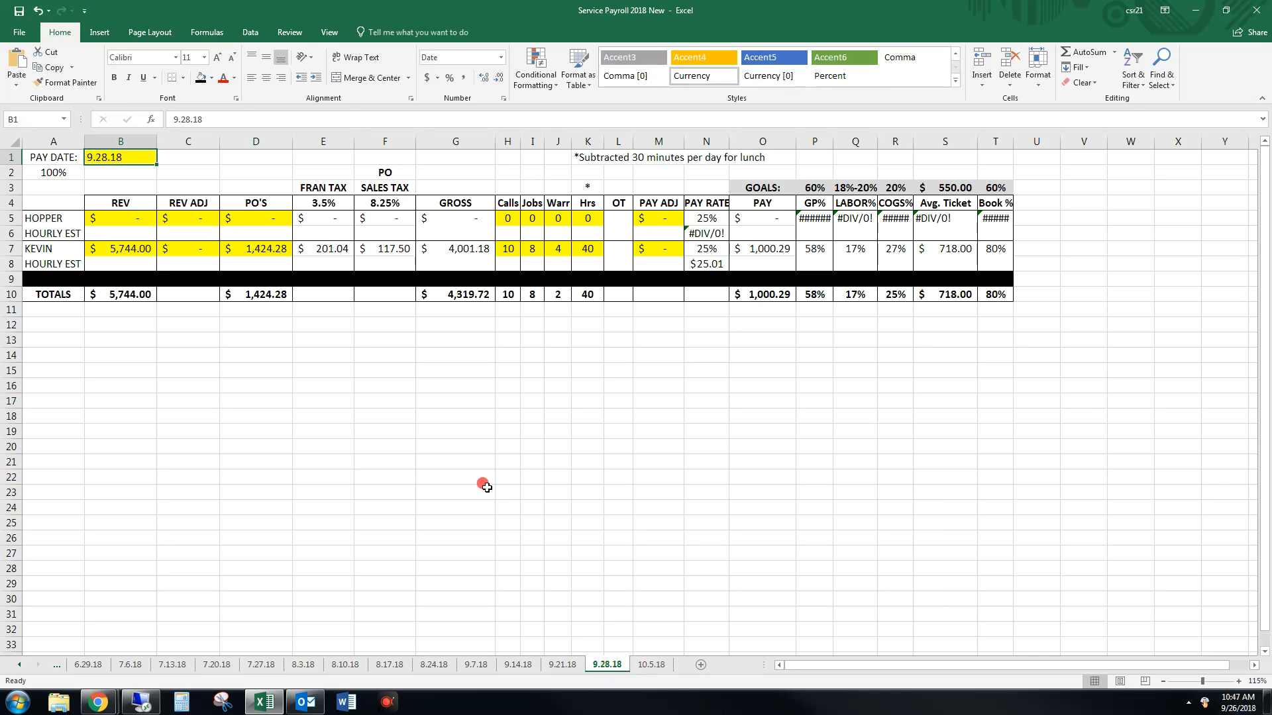